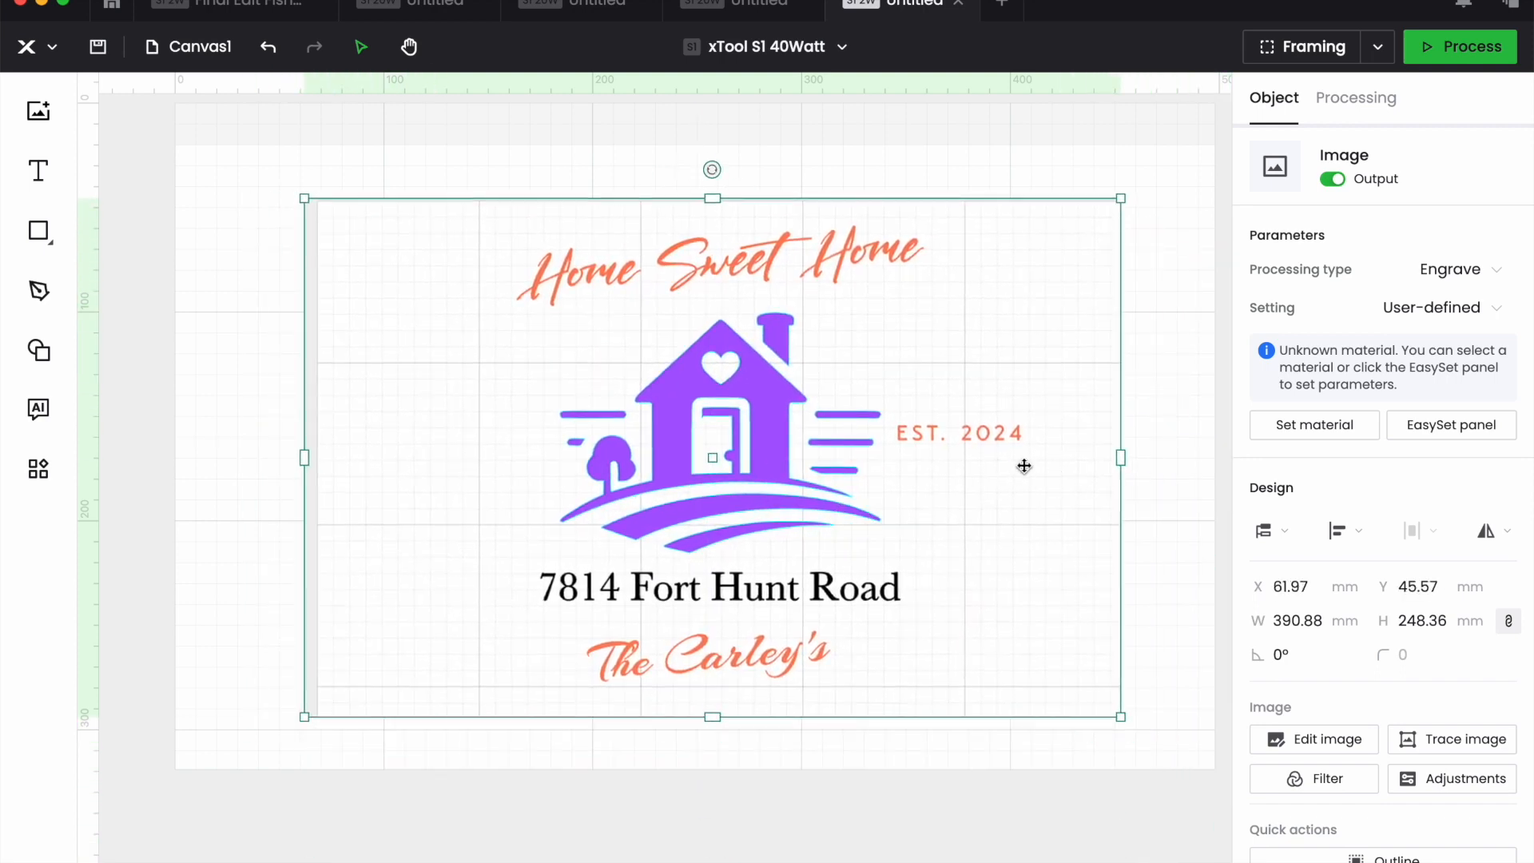
# - Open the image for editing and delete the white background around the design and inside the heart and door with the Magic wand
pyautogui.click(1346, 753)
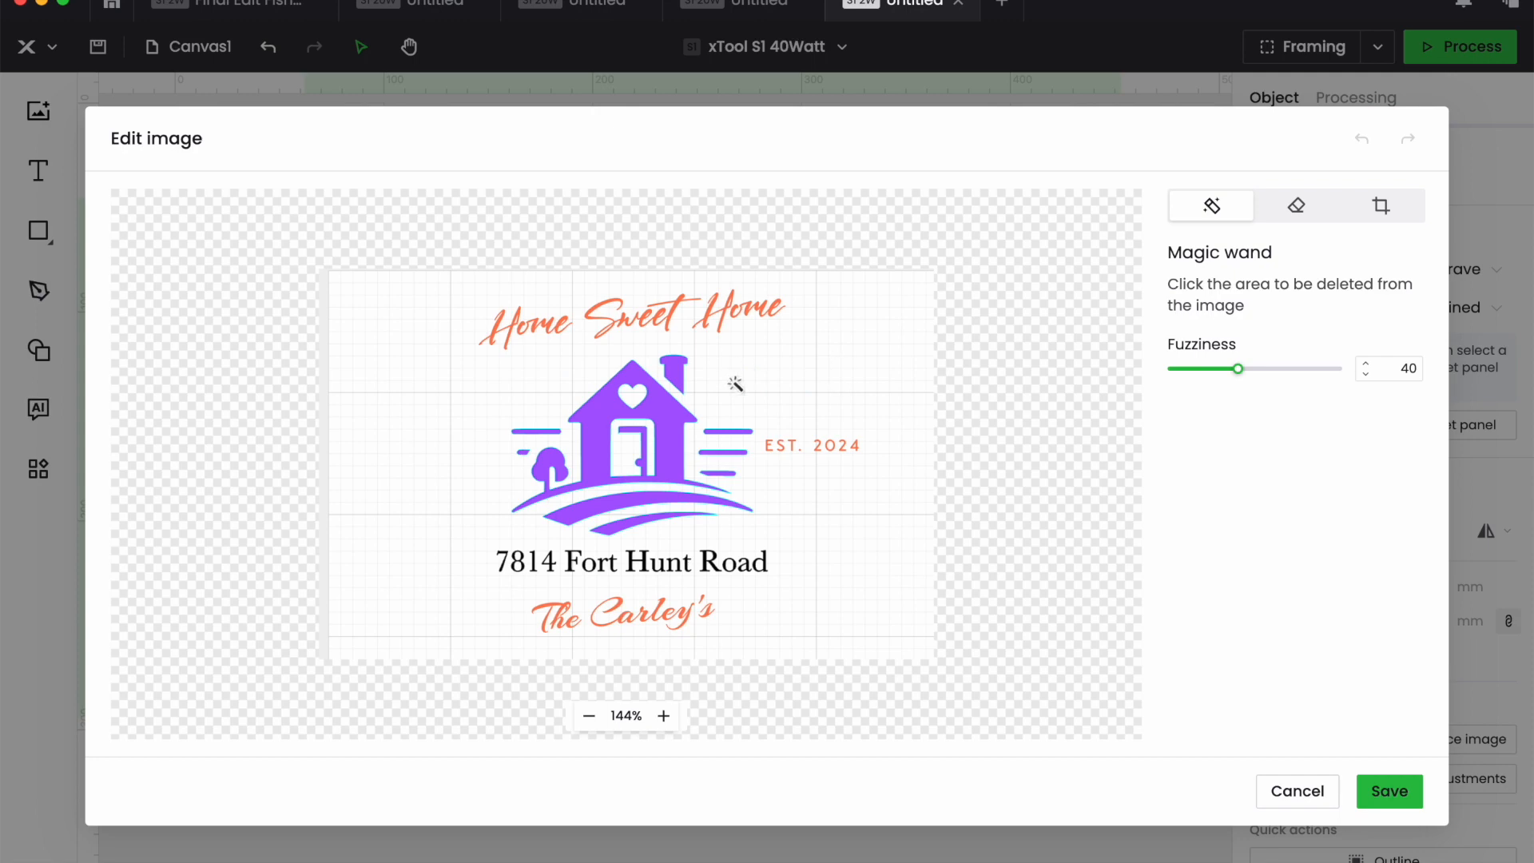
pyautogui.click(799, 386)
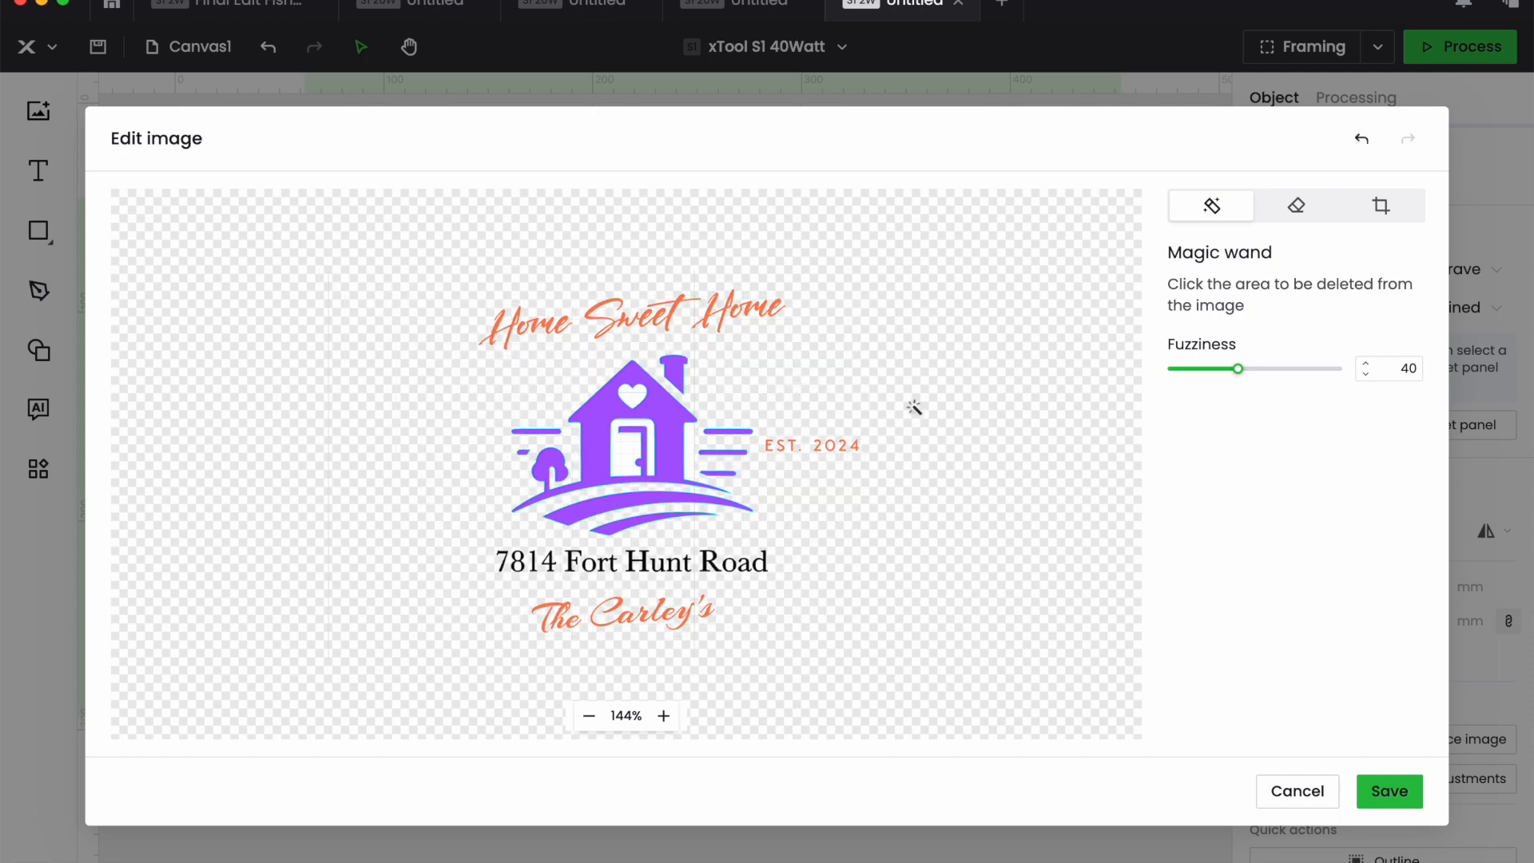
pyautogui.hscroll(-3, 938, 395)
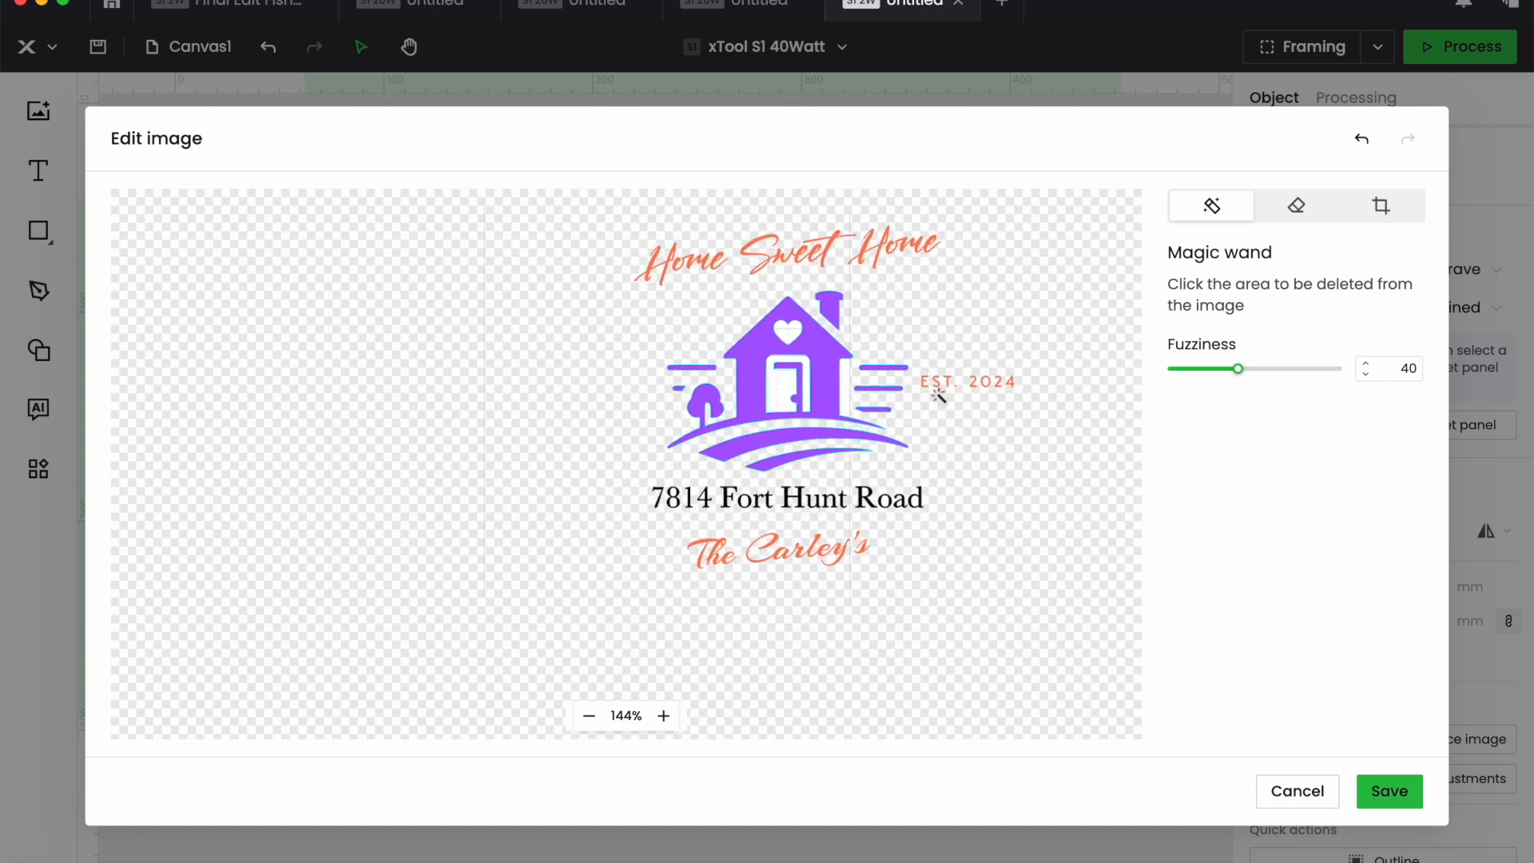
pyautogui.click(666, 716)
pyautogui.click(666, 716)
pyautogui.click(665, 716)
pyautogui.click(666, 717)
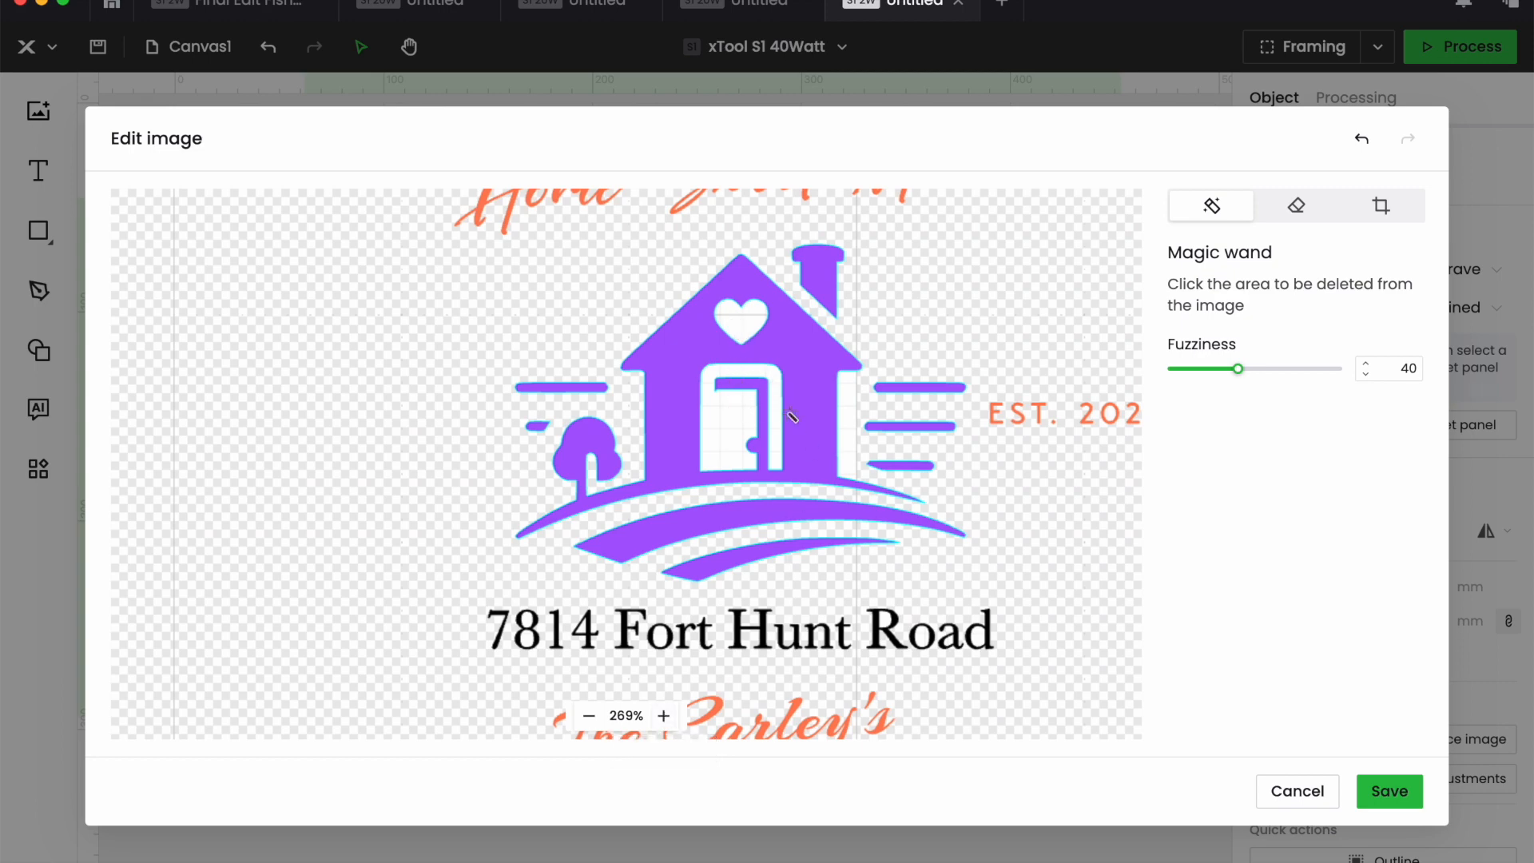
pyautogui.scroll(2, 791, 420)
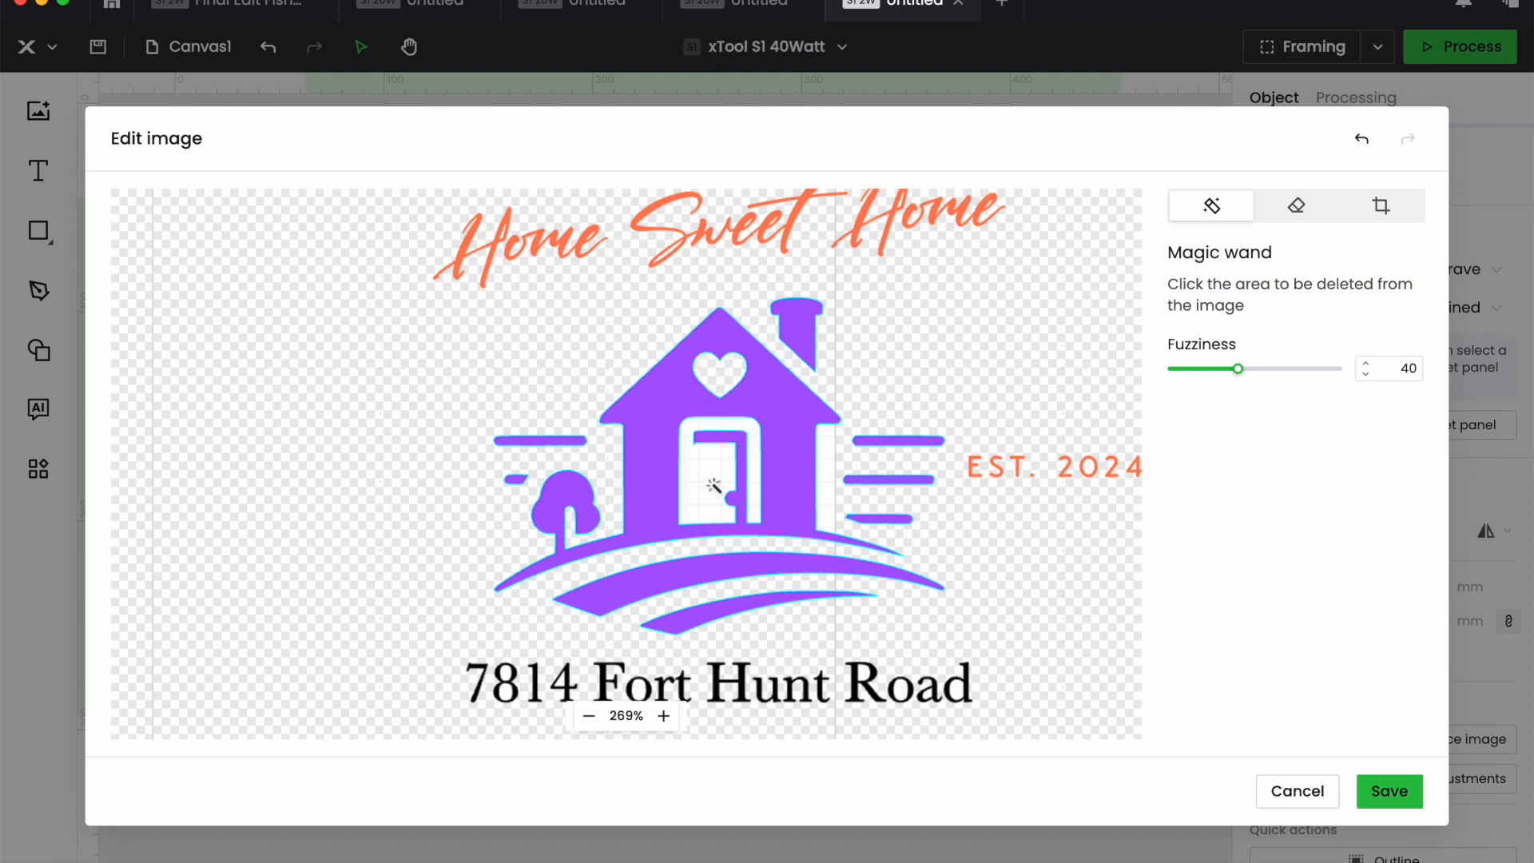
pyautogui.click(1090, 468)
# - Examine the whole design up close for leftover background lines and specks, from the family name up to the "Home Sweet Home" lettering
pyautogui.scroll(-5, 1095, 573)
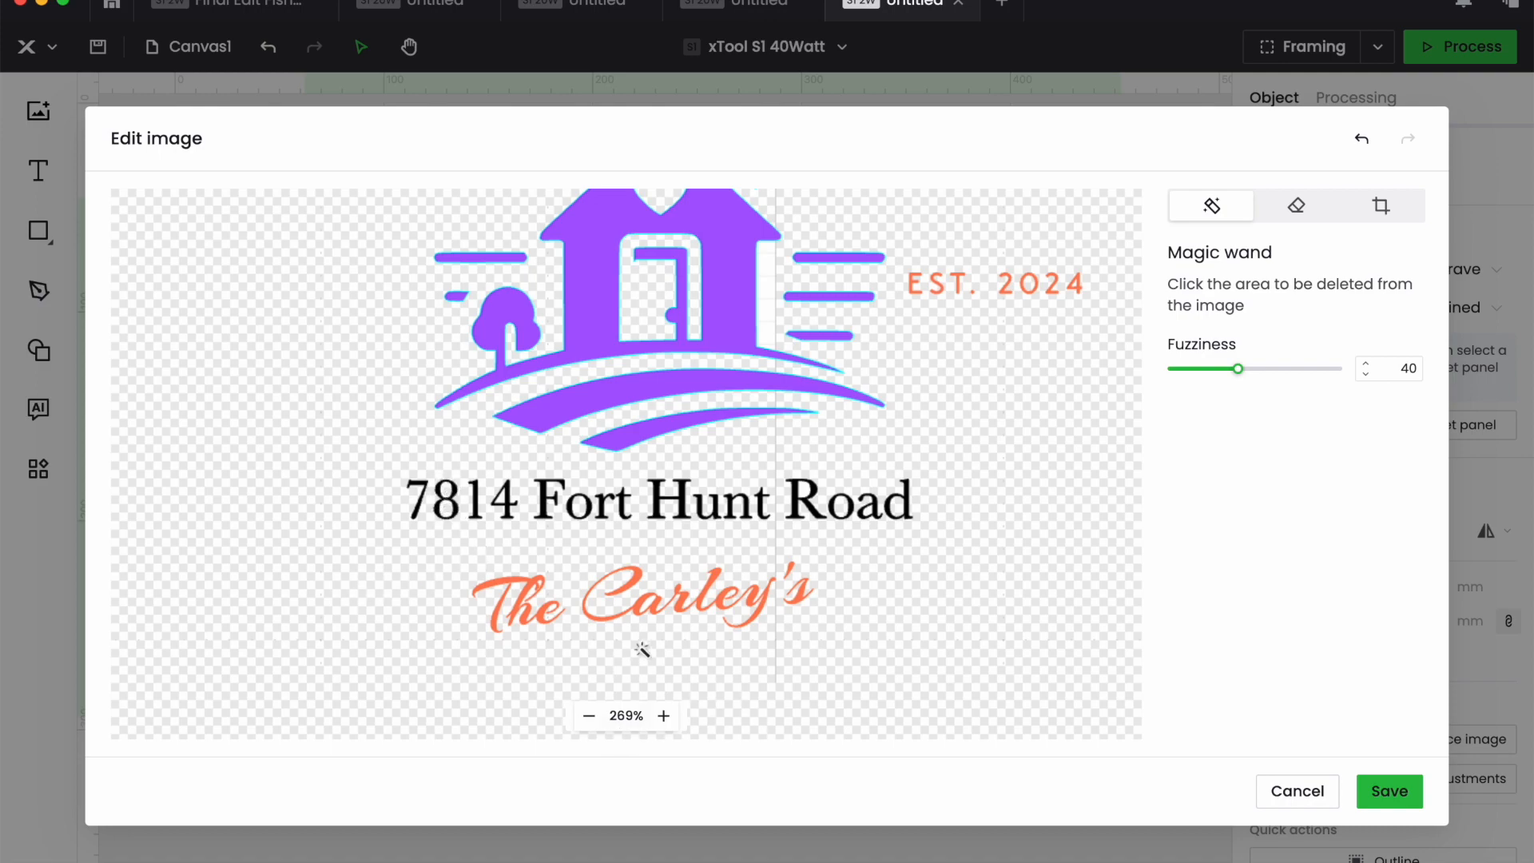
pyautogui.scroll(3, 654, 632)
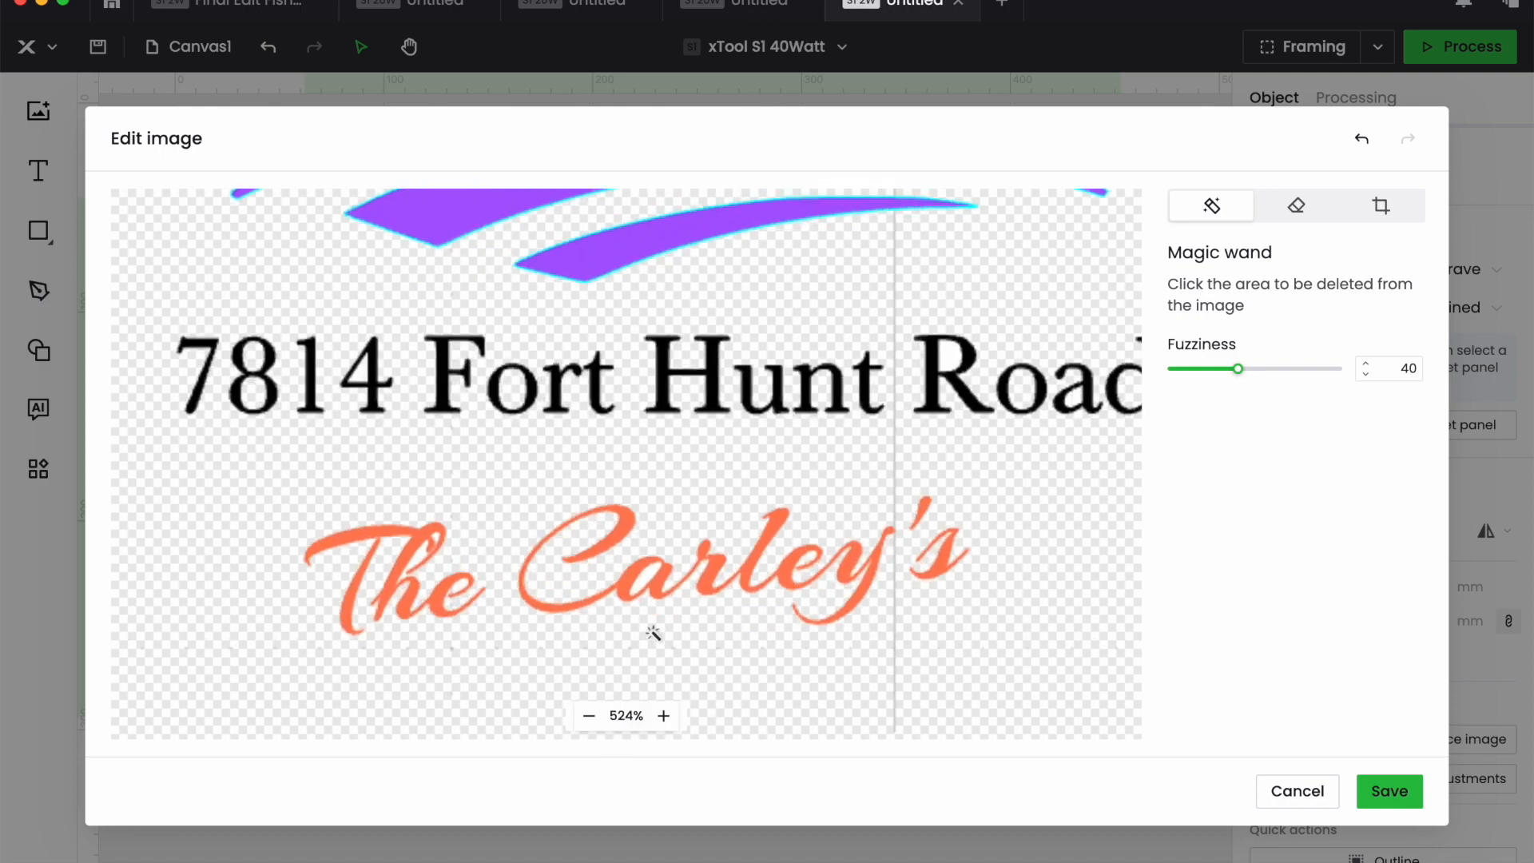
pyautogui.scroll(2, 654, 633)
pyautogui.scroll(-3, 644, 627)
pyautogui.hscroll(-1, 644, 627)
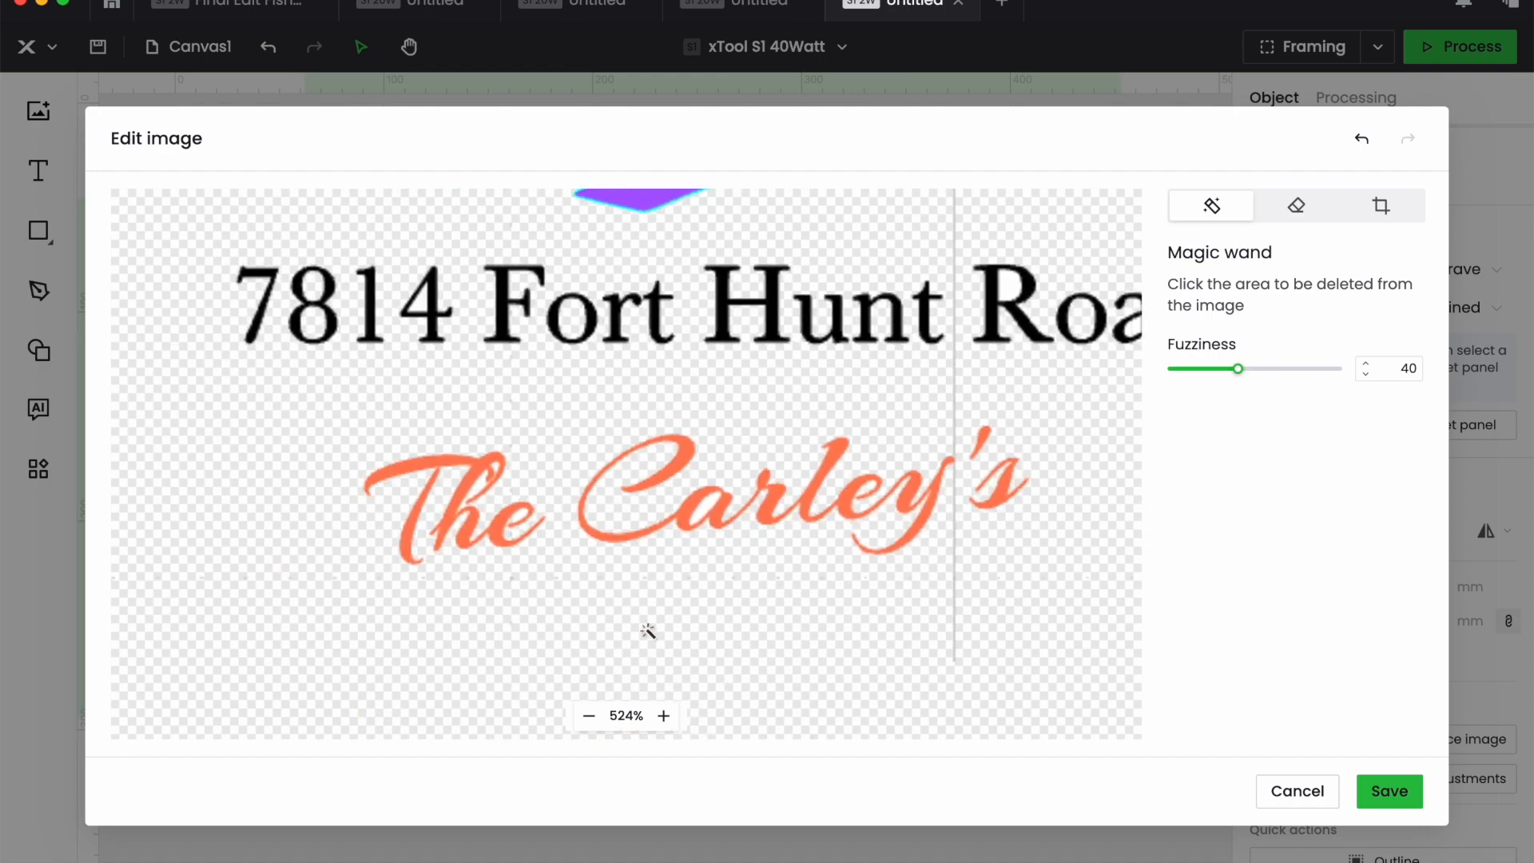
pyautogui.hscroll(3, 647, 631)
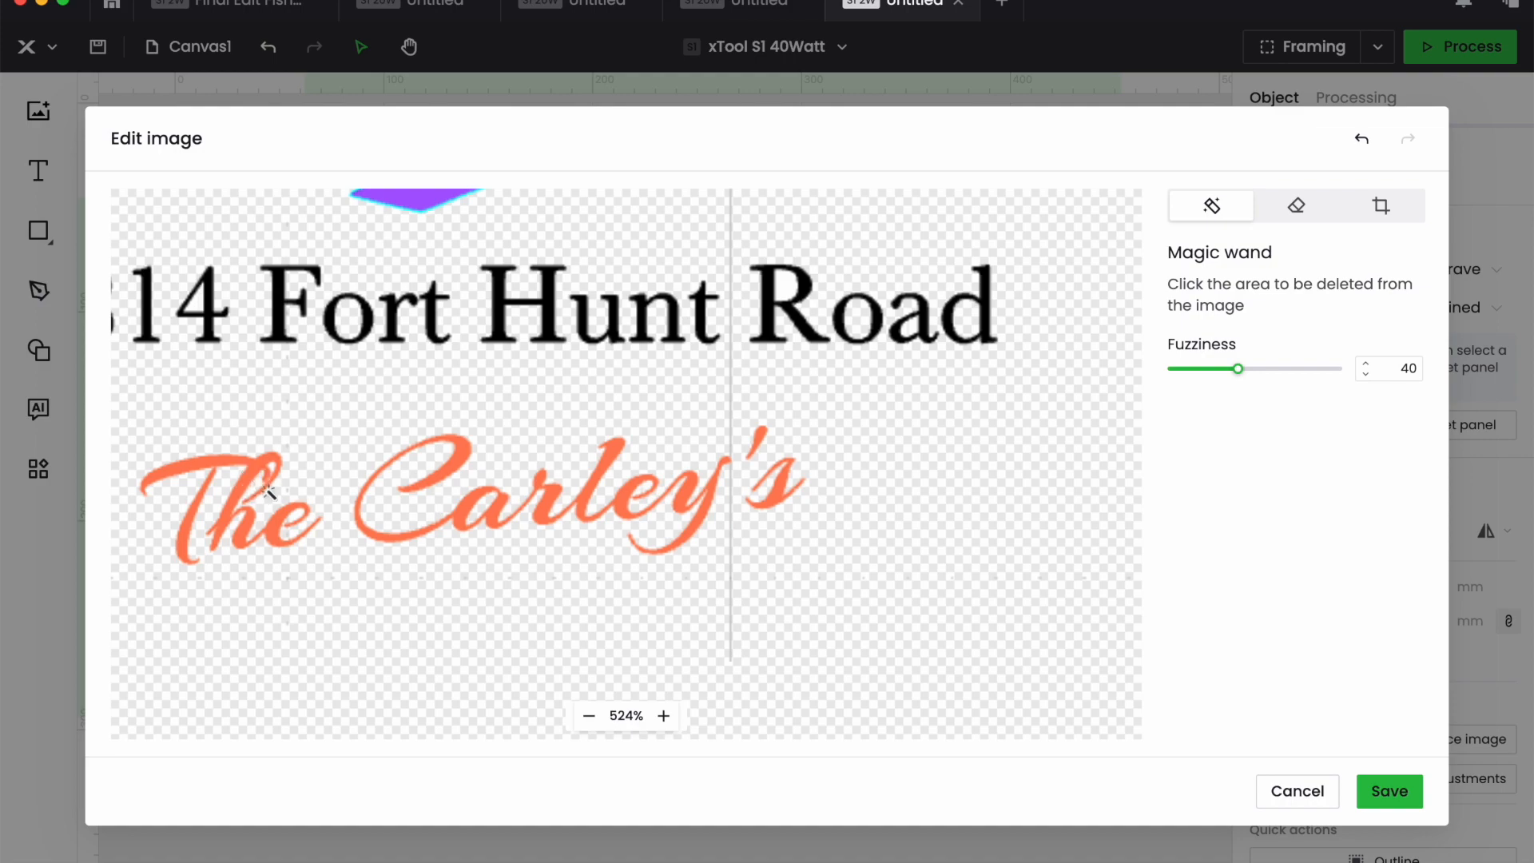
pyautogui.hscroll(-3, 293, 544)
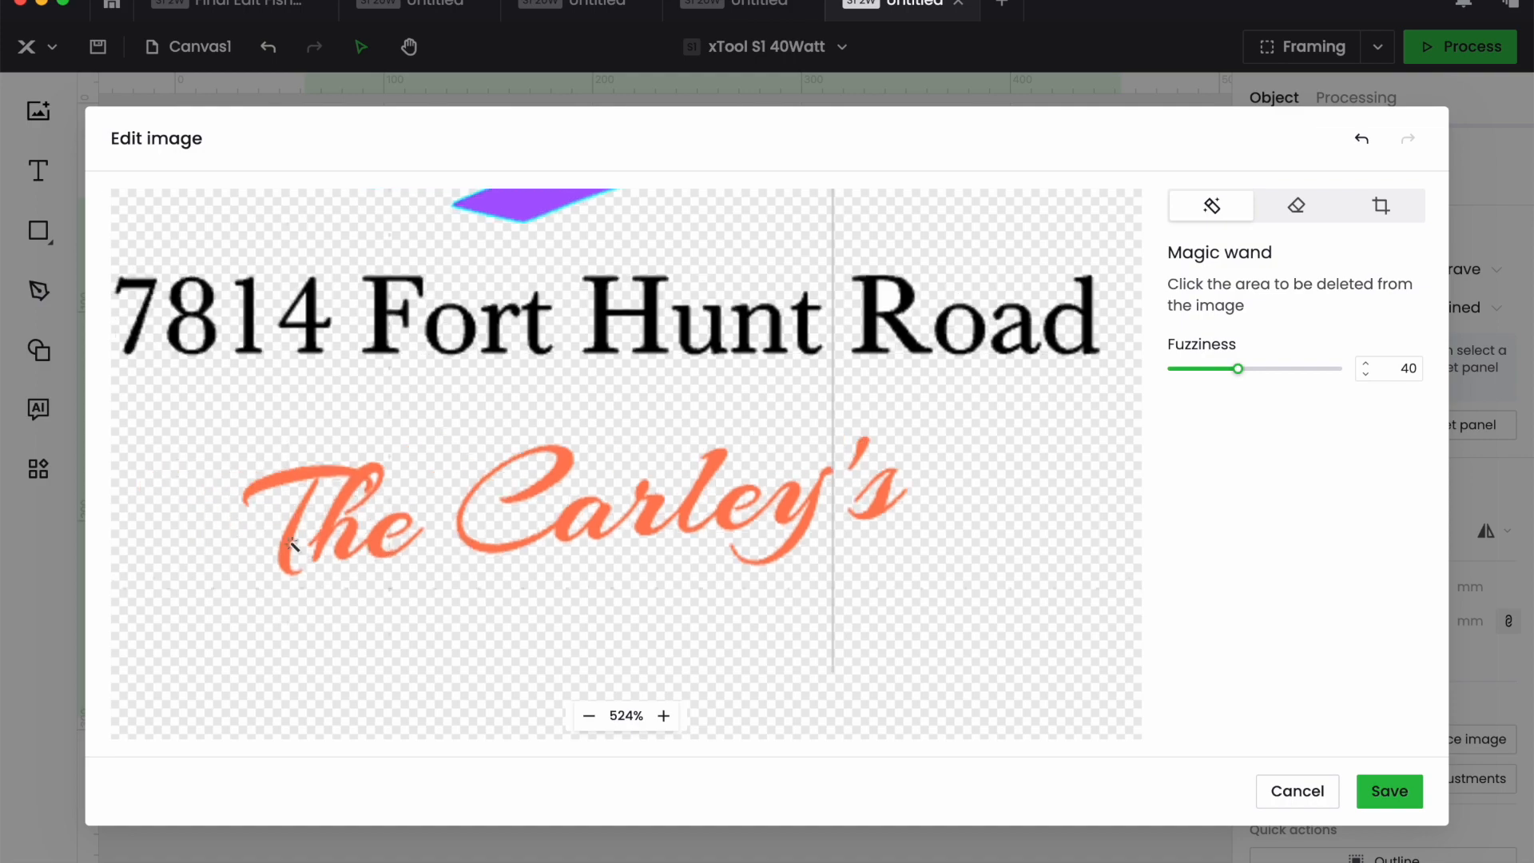
pyautogui.hscroll(3, 292, 544)
pyautogui.scroll(10, 292, 544)
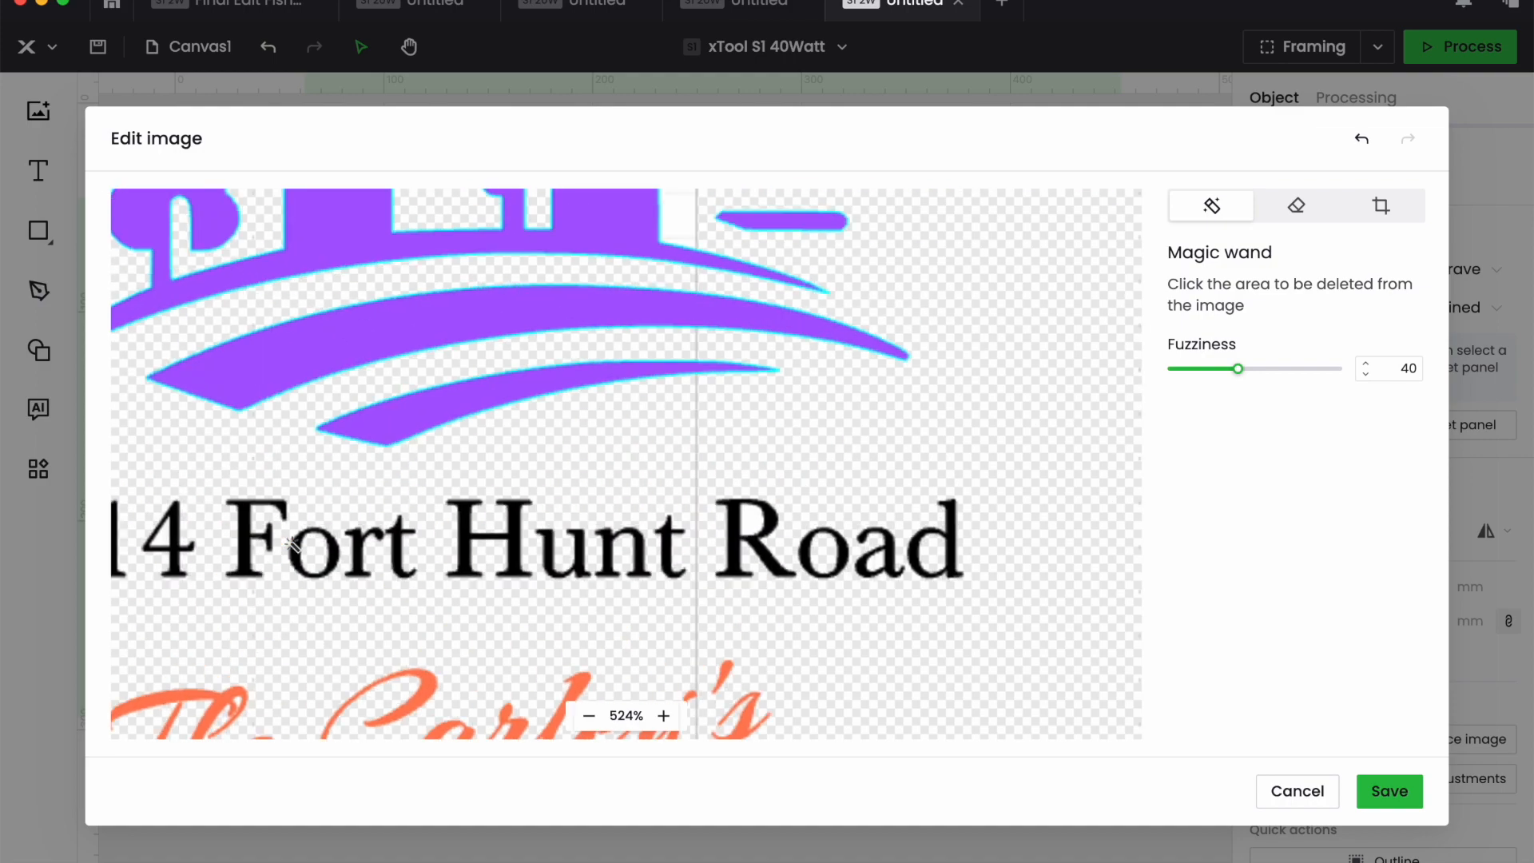
pyautogui.scroll(4, 292, 544)
pyautogui.hscroll(2, 292, 544)
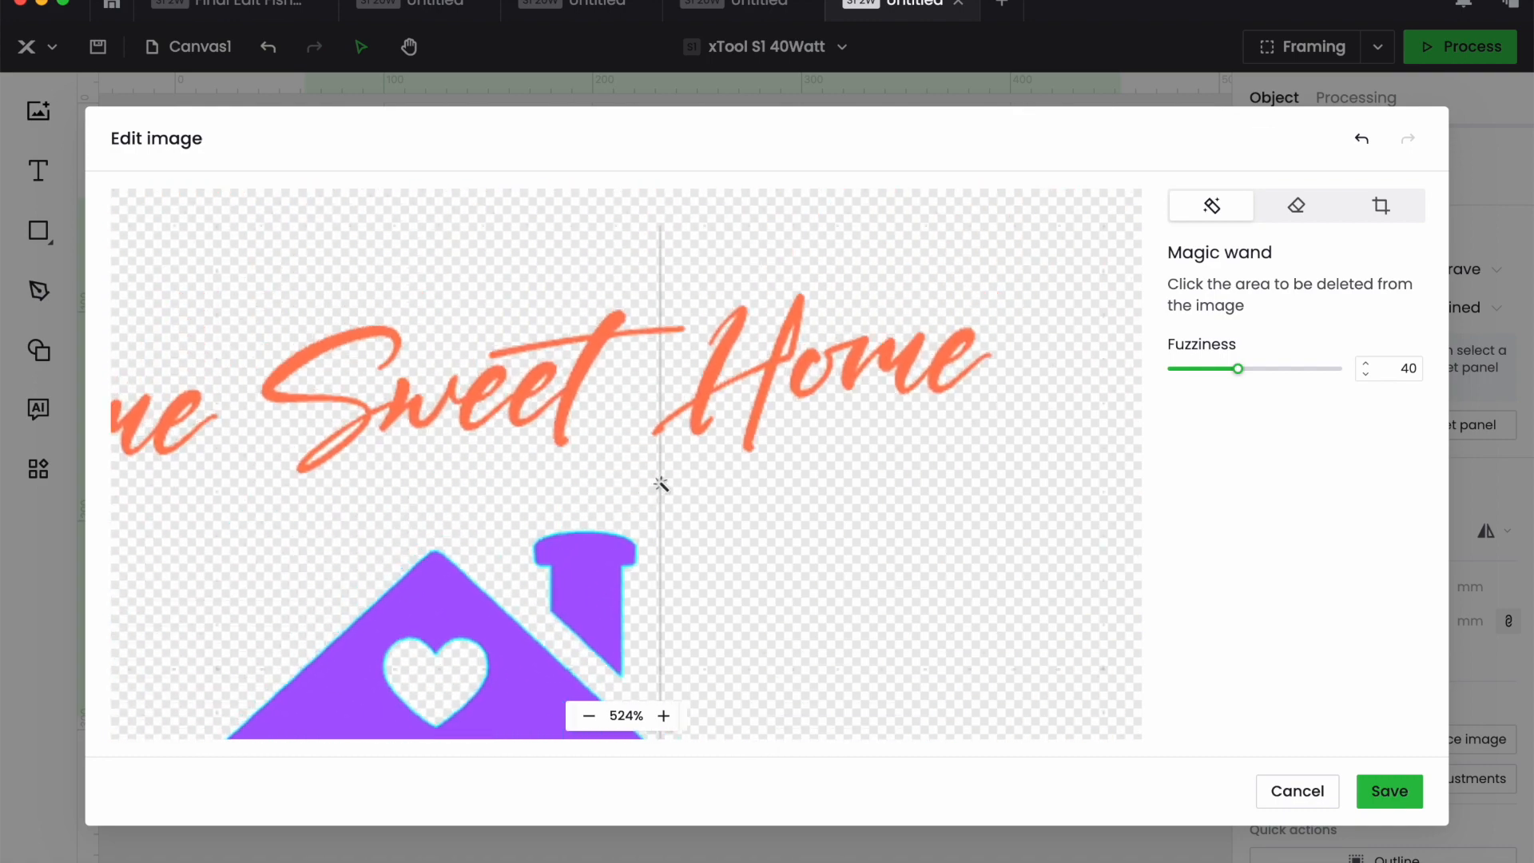
pyautogui.scroll(4, 727, 531)
pyautogui.hscroll(-9, 726, 531)
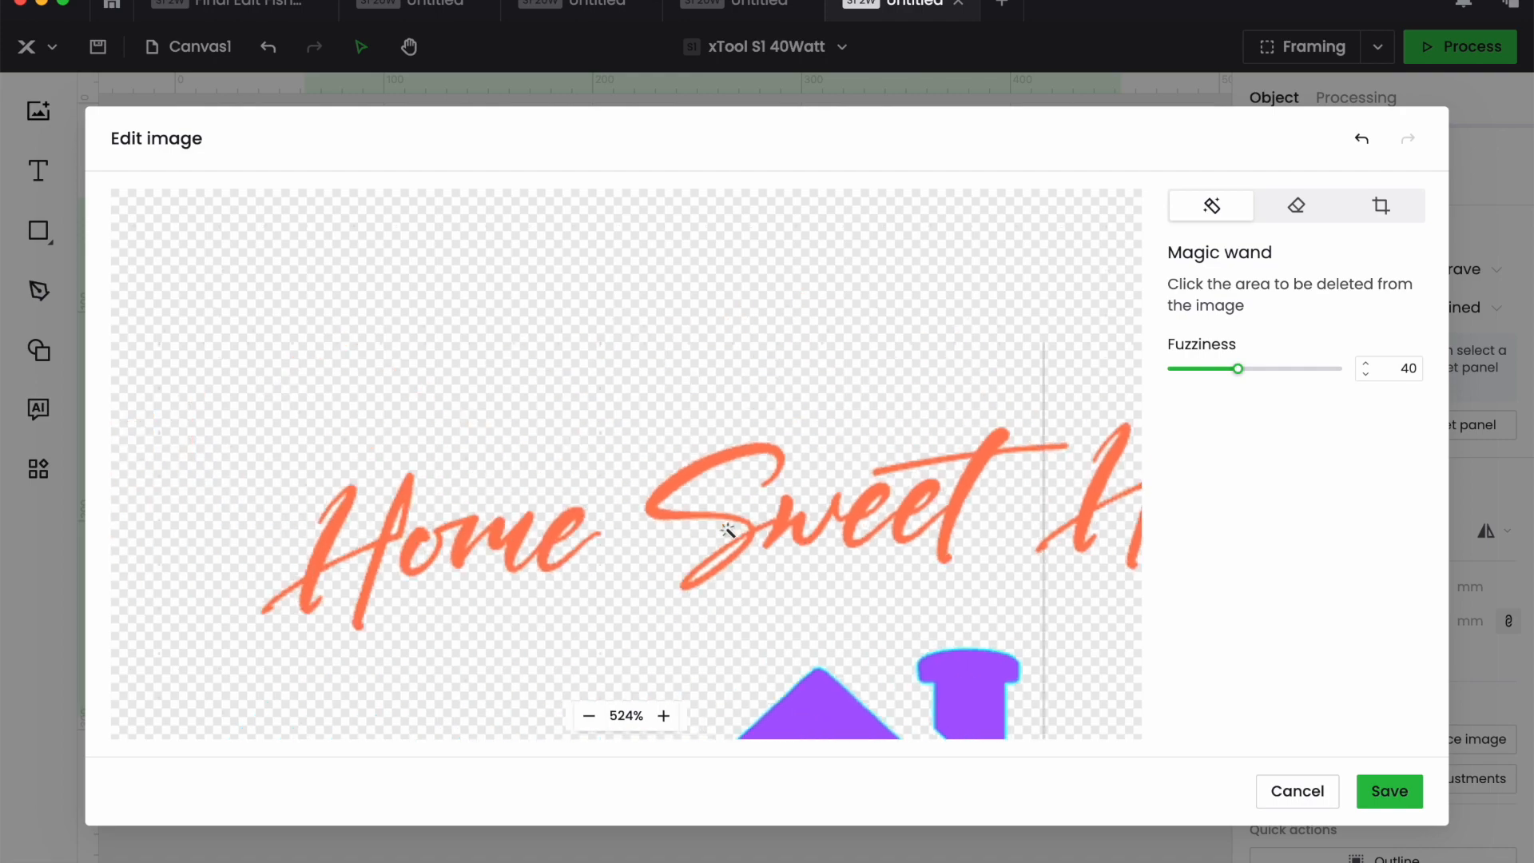
pyautogui.scroll(-5, 727, 531)
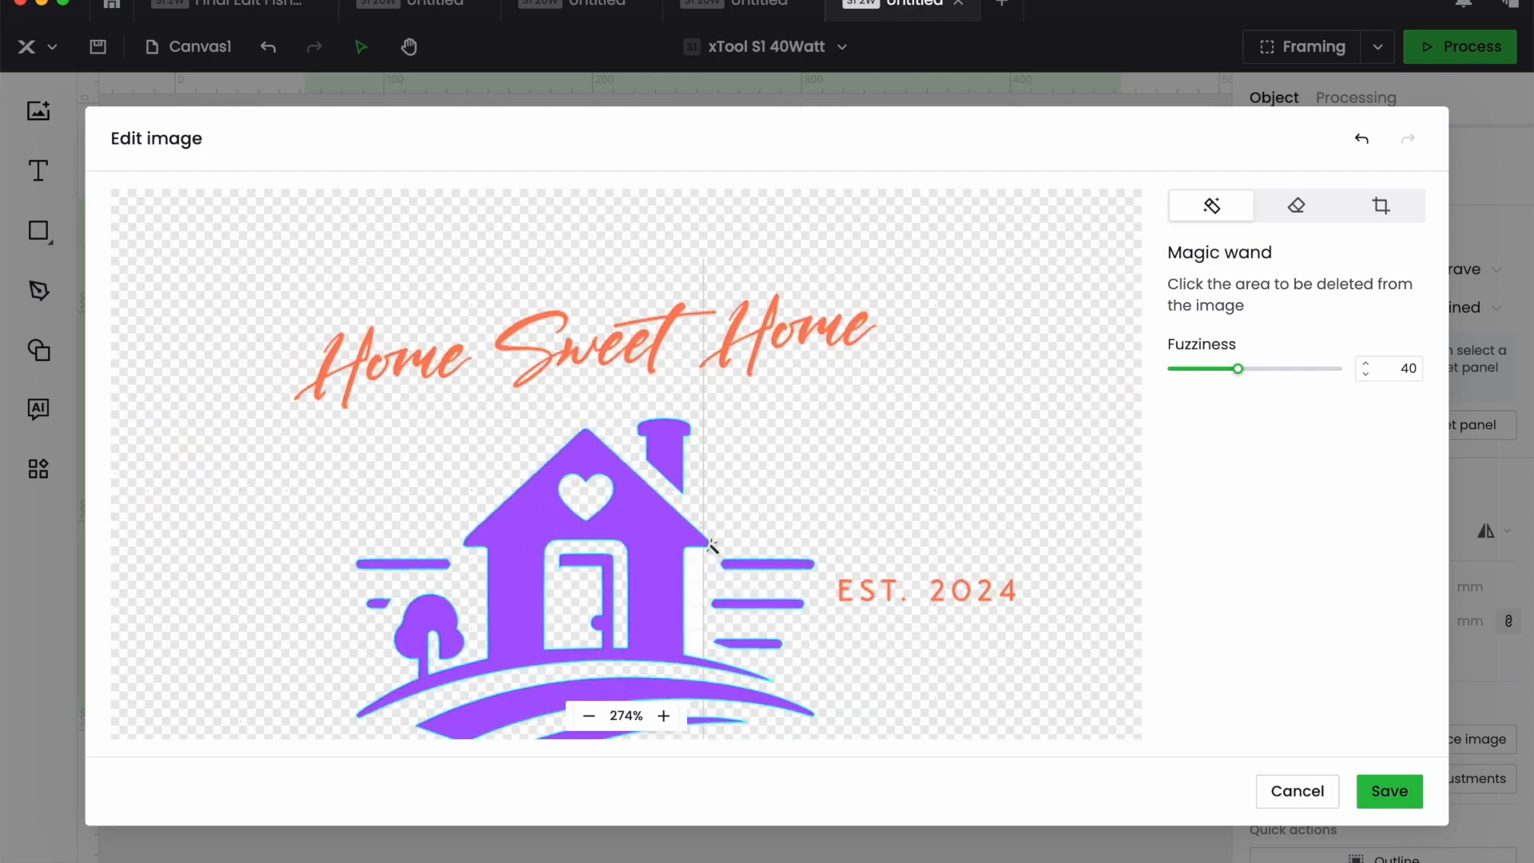
pyautogui.scroll(-3, 708, 538)
pyautogui.scroll(-2, 698, 602)
pyautogui.scroll(1, 706, 597)
pyautogui.scroll(5, 706, 596)
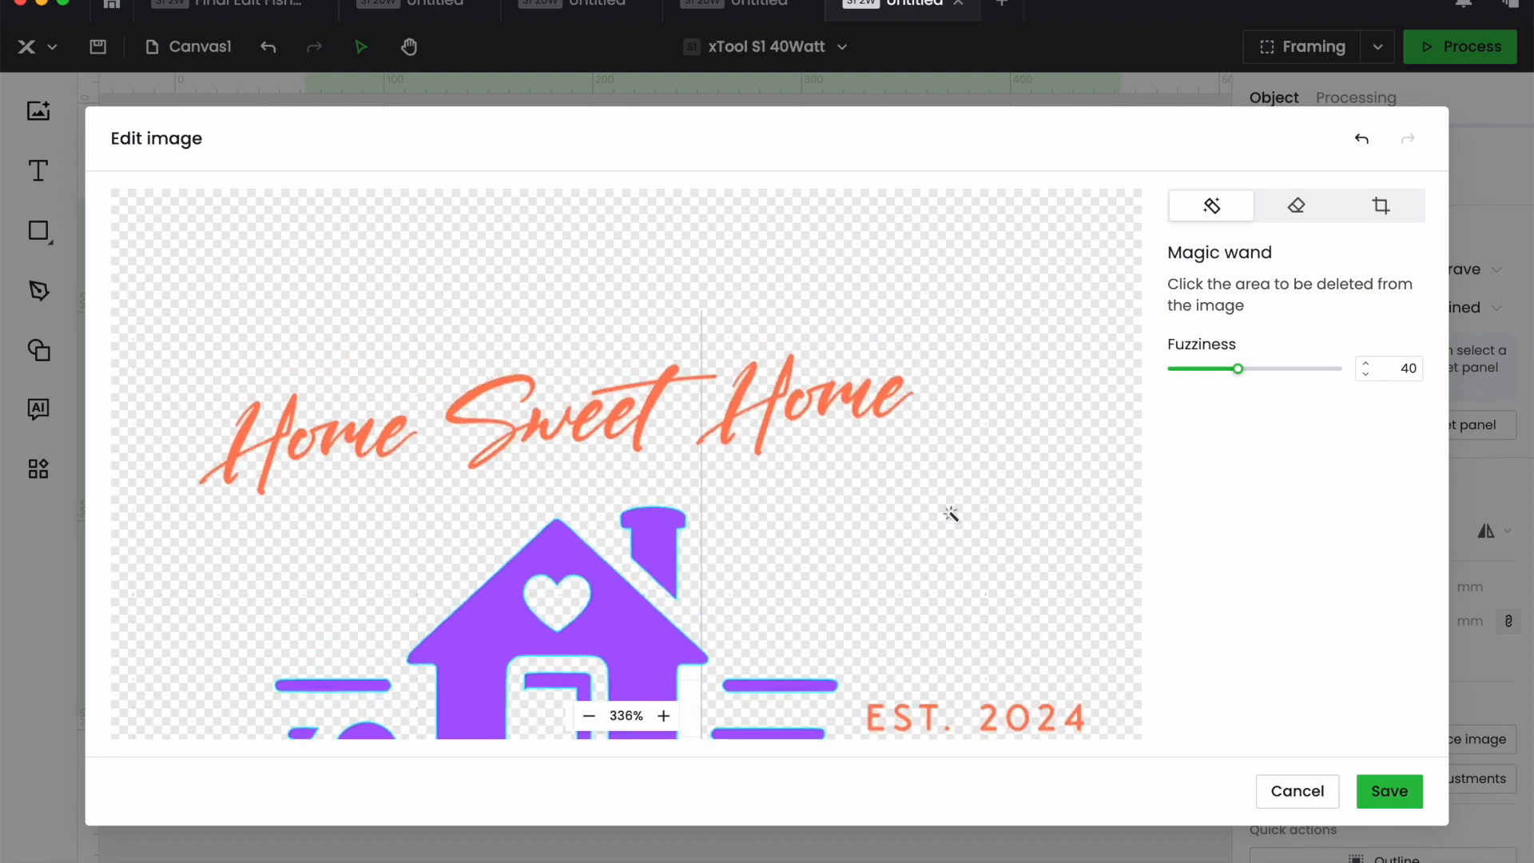
# - Erase the leftover vertical line running from below "Home Sweet Home" past the chimney to the roof's edge with the Eraser
pyautogui.click(1295, 207)
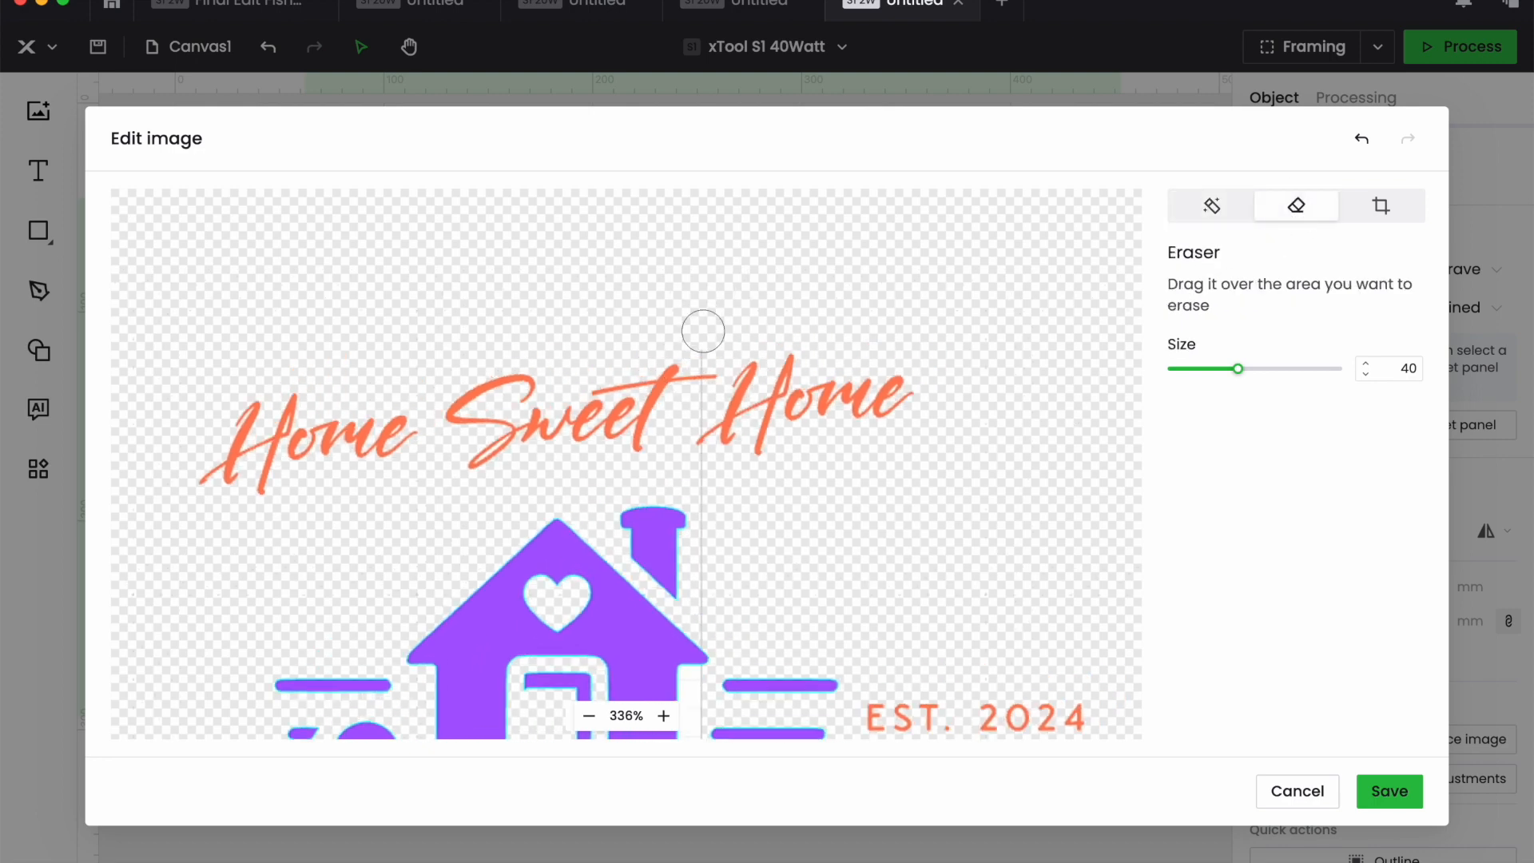
pyautogui.scroll(5, 706, 337)
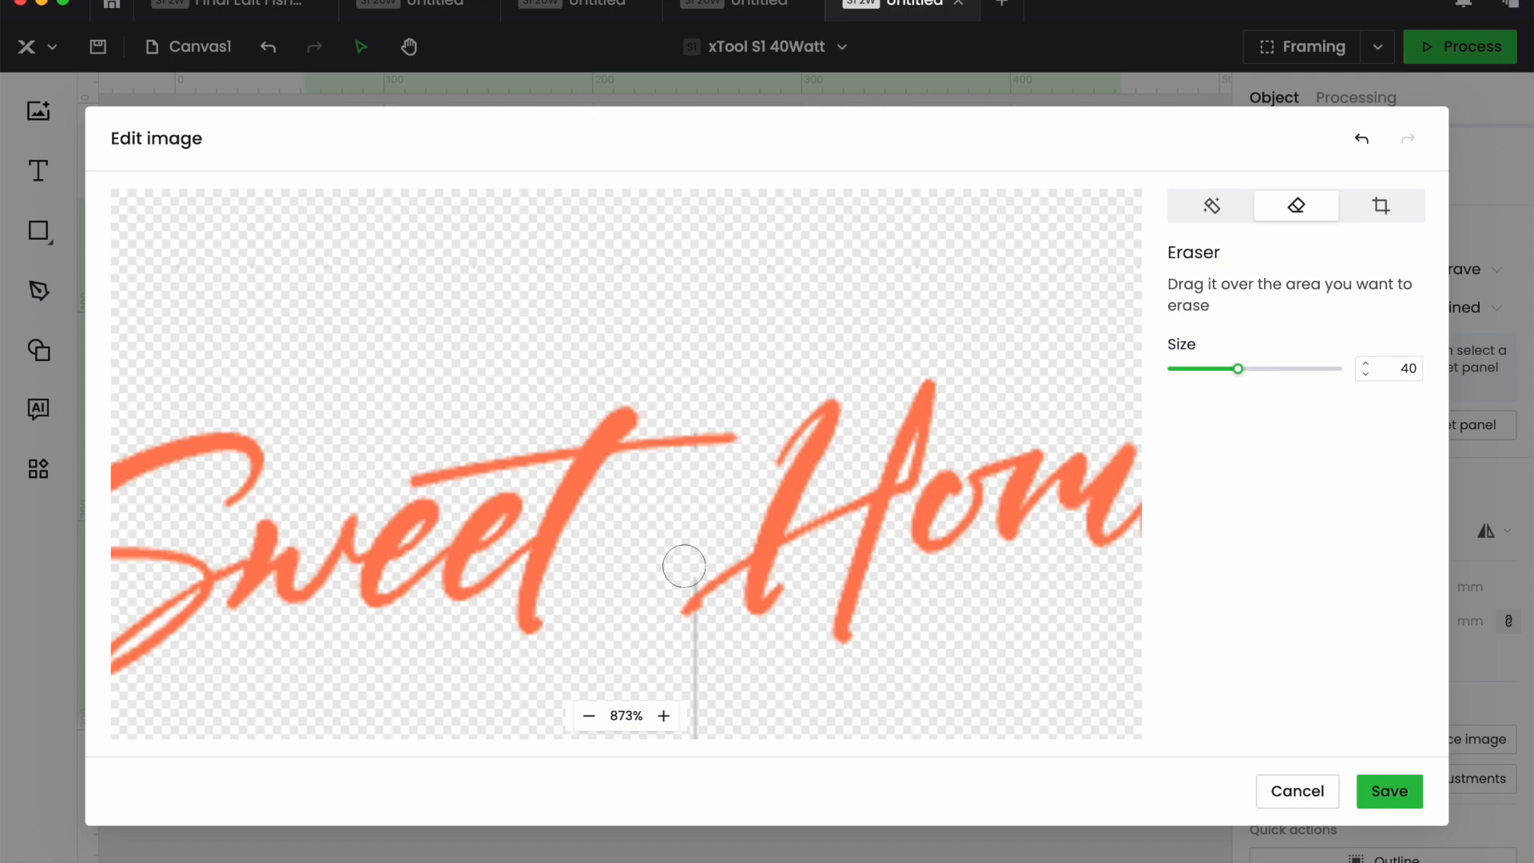
pyautogui.scroll(-3, 687, 565)
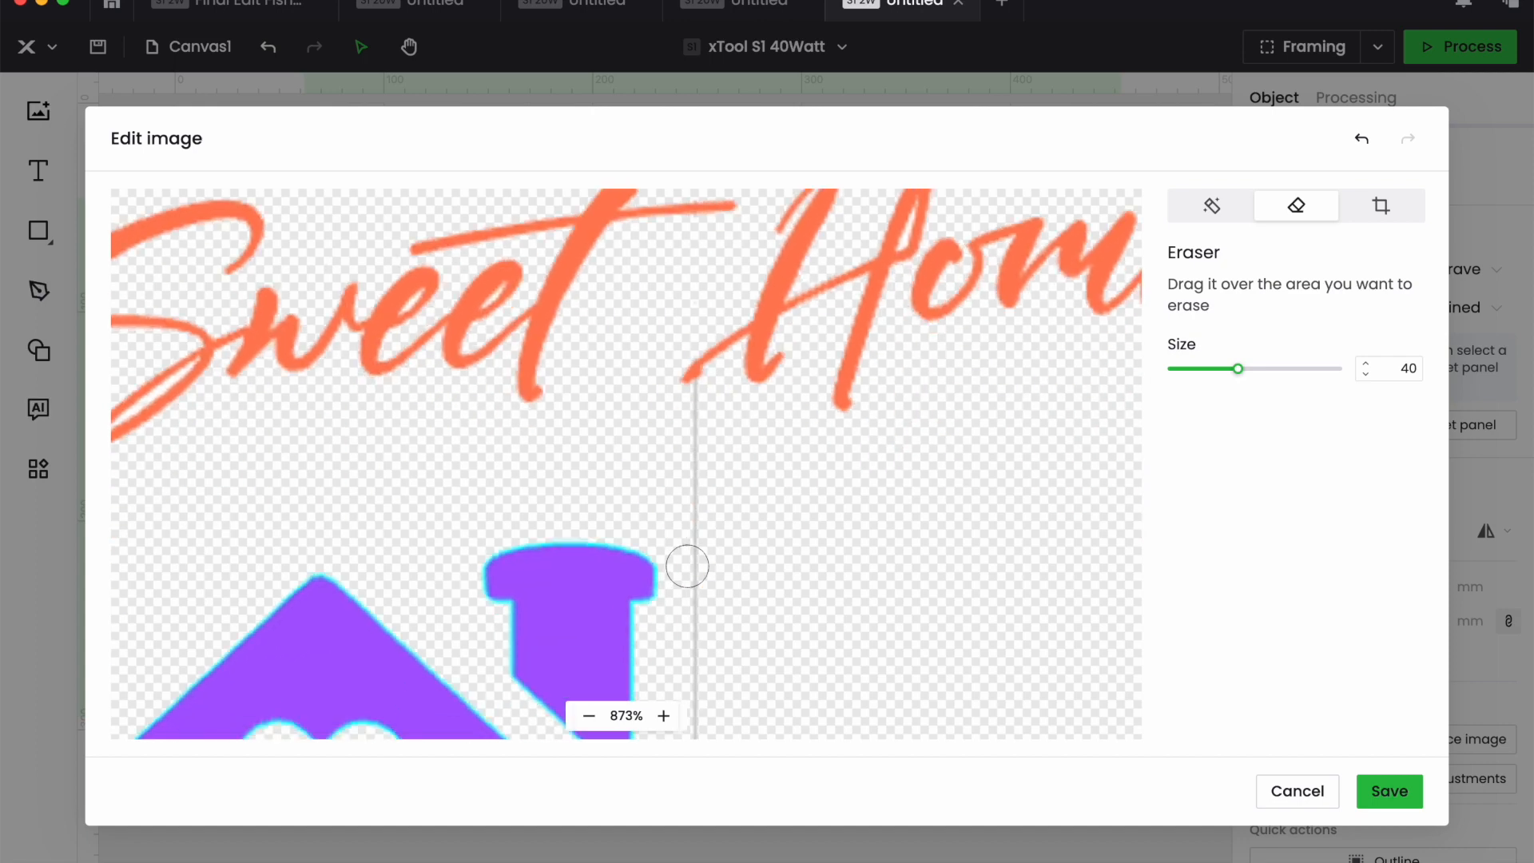
pyautogui.click(698, 370)
pyautogui.moveTo(702, 411); pyautogui.dragTo(705, 634)
pyautogui.scroll(-5, 703, 634)
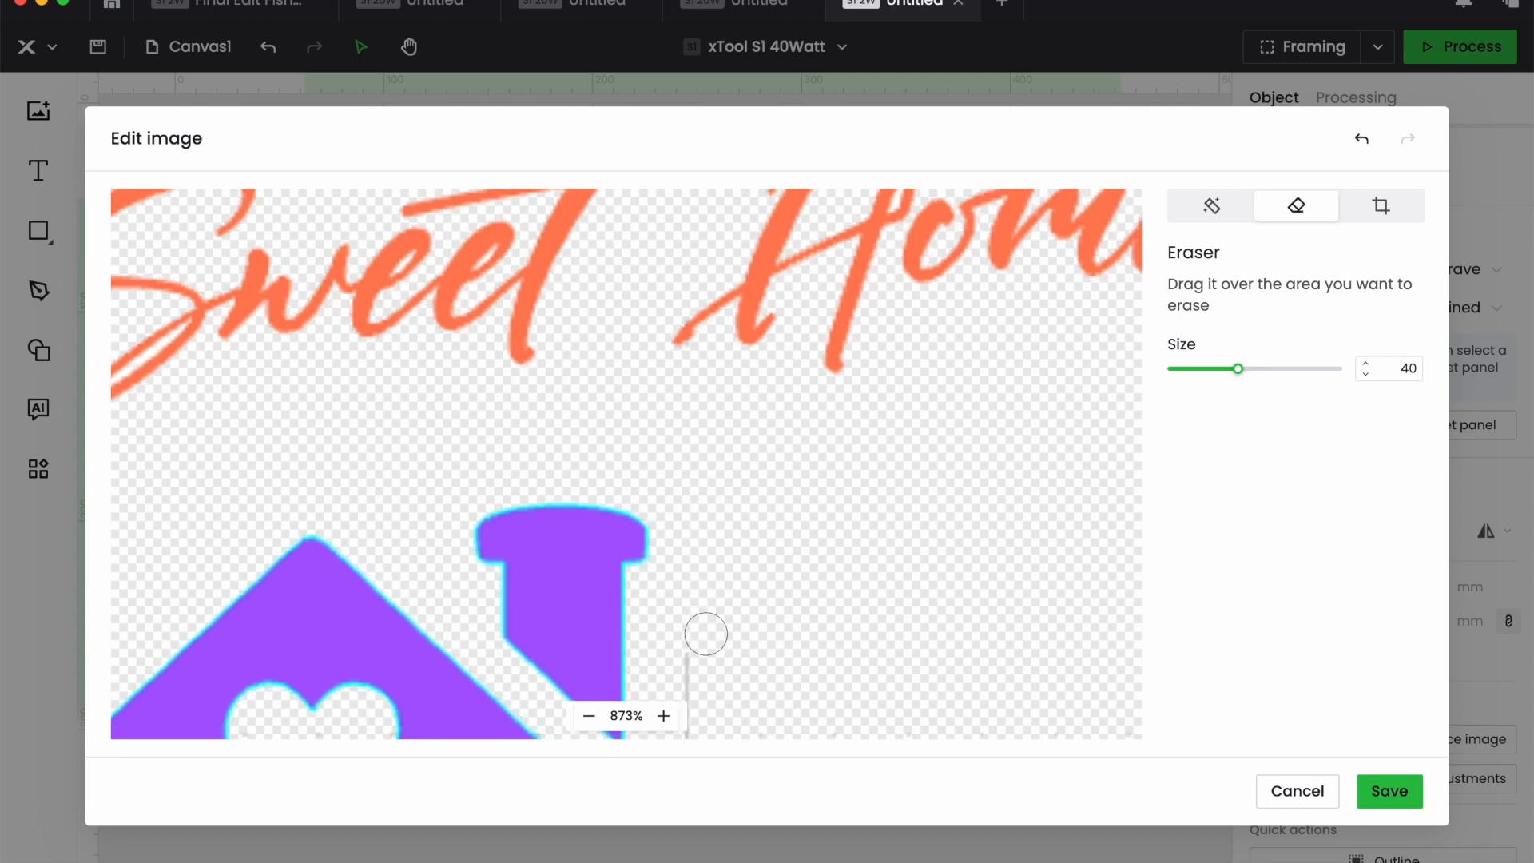
pyautogui.moveTo(661, 280)
pyautogui.mouseDown()
pyautogui.moveTo(675, 284)
pyautogui.moveTo(697, 491)
pyautogui.mouseUp()
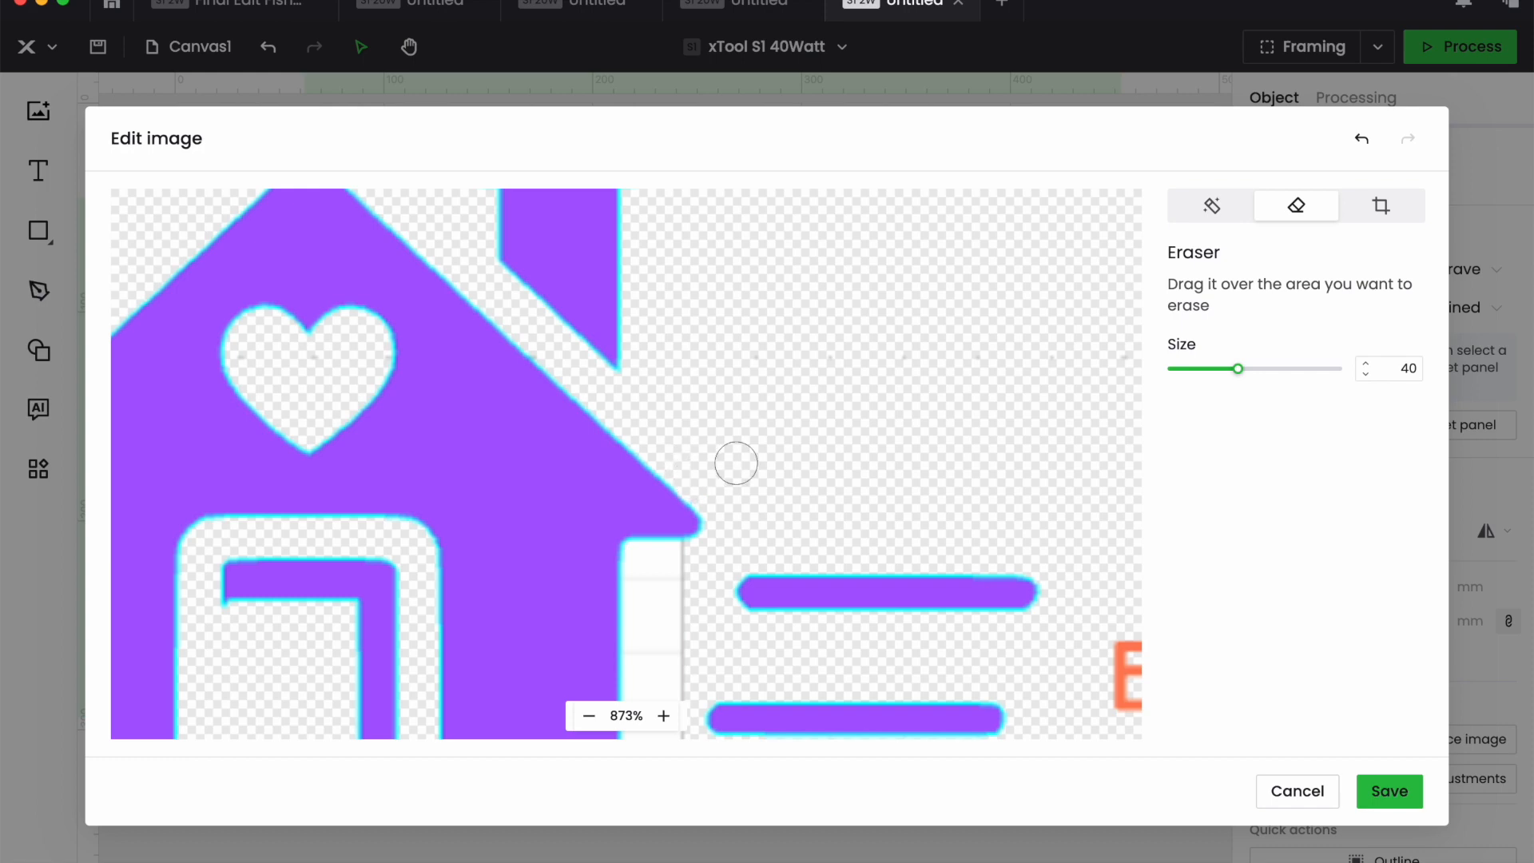
# - Erase the vertical line beside the house's right wall and delete the remaining white strip there with the Magic wand
pyautogui.scroll(-5, 736, 463)
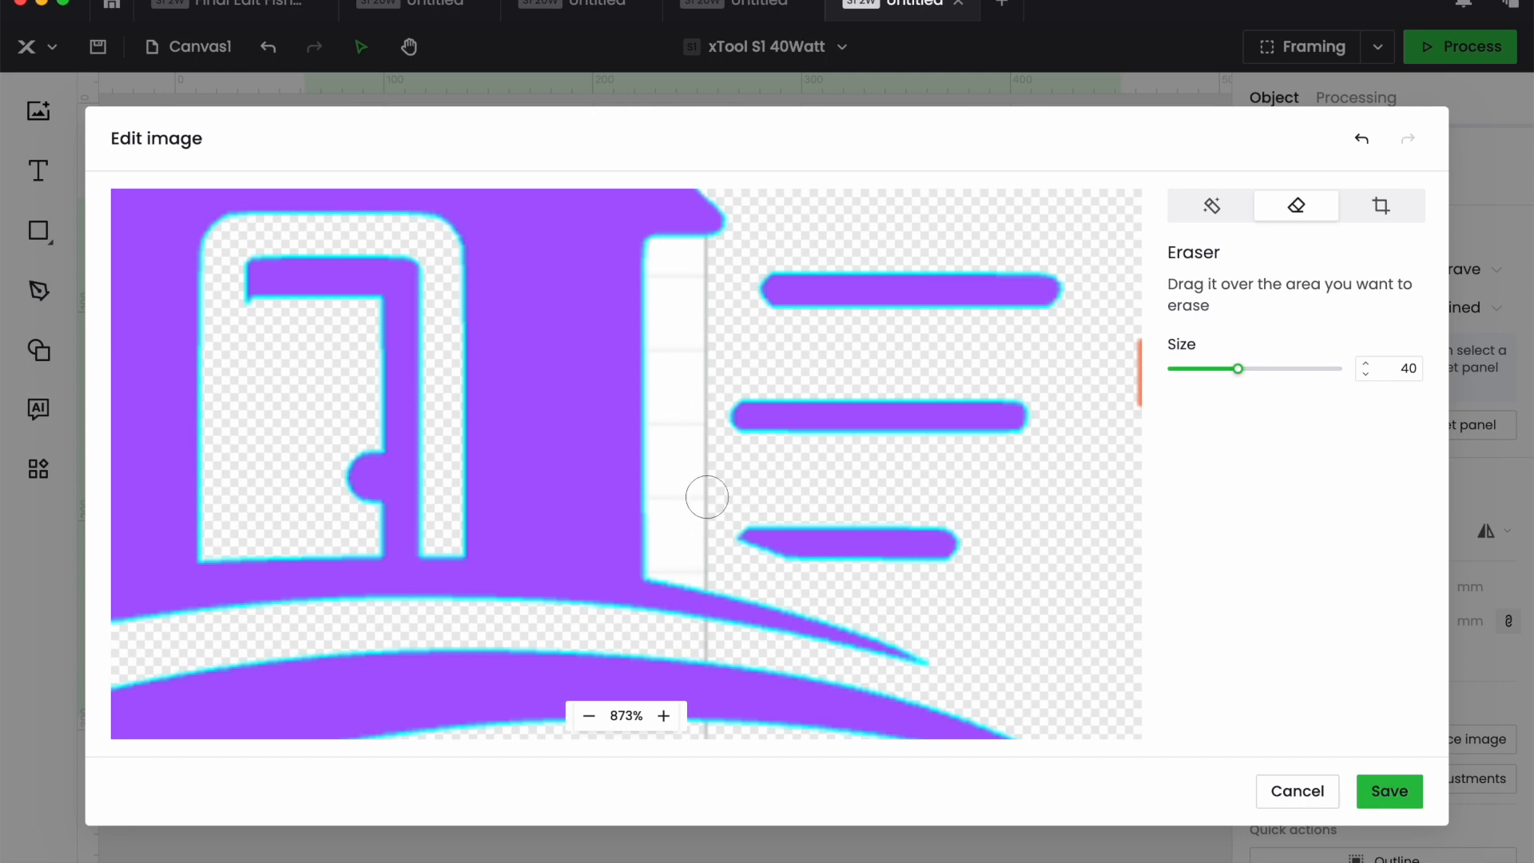
pyautogui.moveTo(705, 266); pyautogui.dragTo(698, 562)
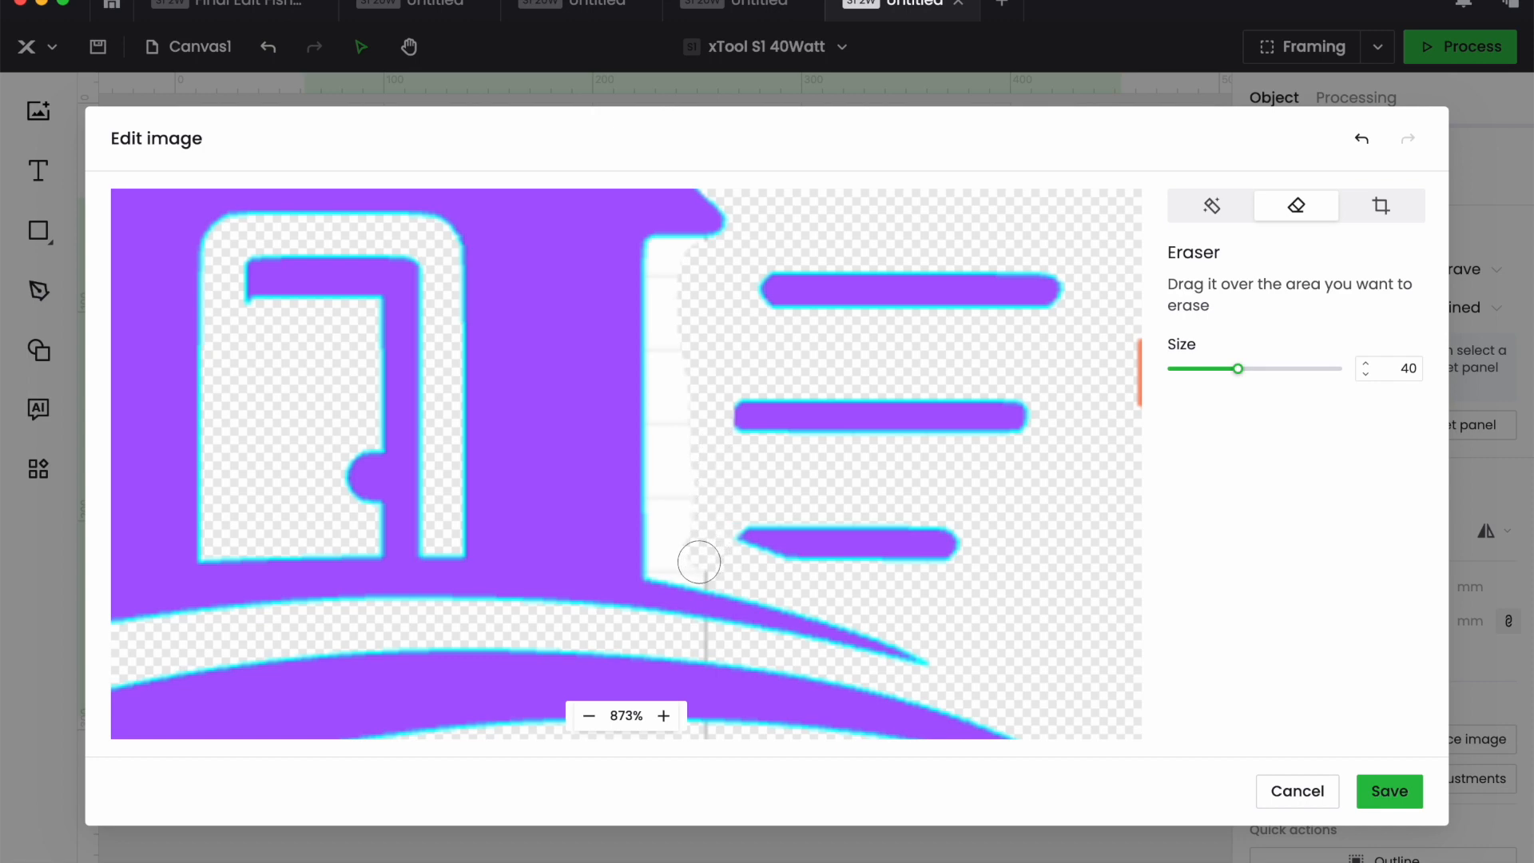
pyautogui.moveTo(679, 431); pyautogui.dragTo(670, 283)
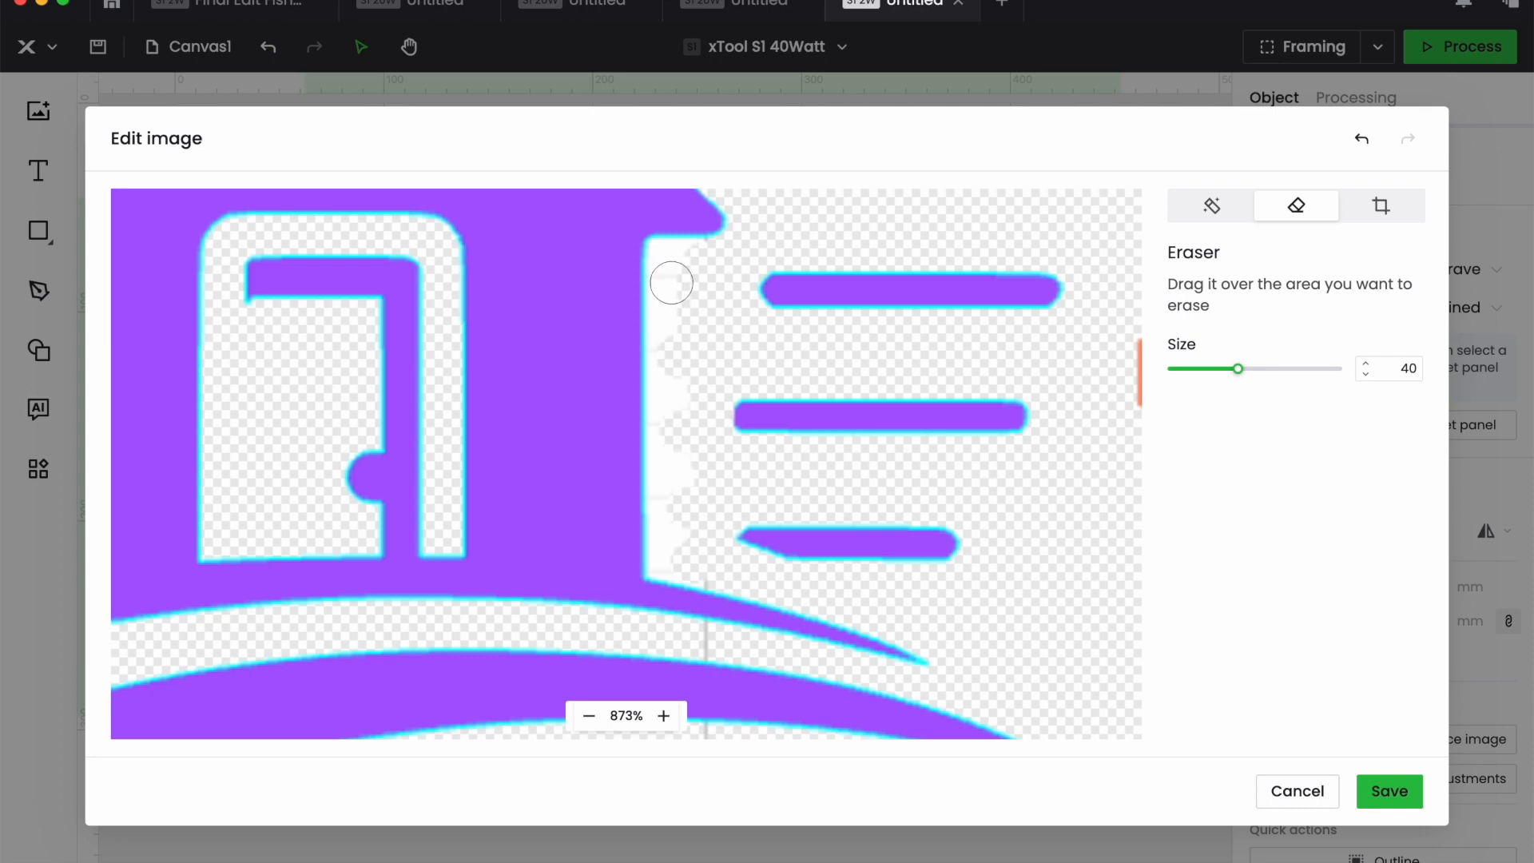
pyautogui.click(1218, 212)
pyautogui.click(680, 286)
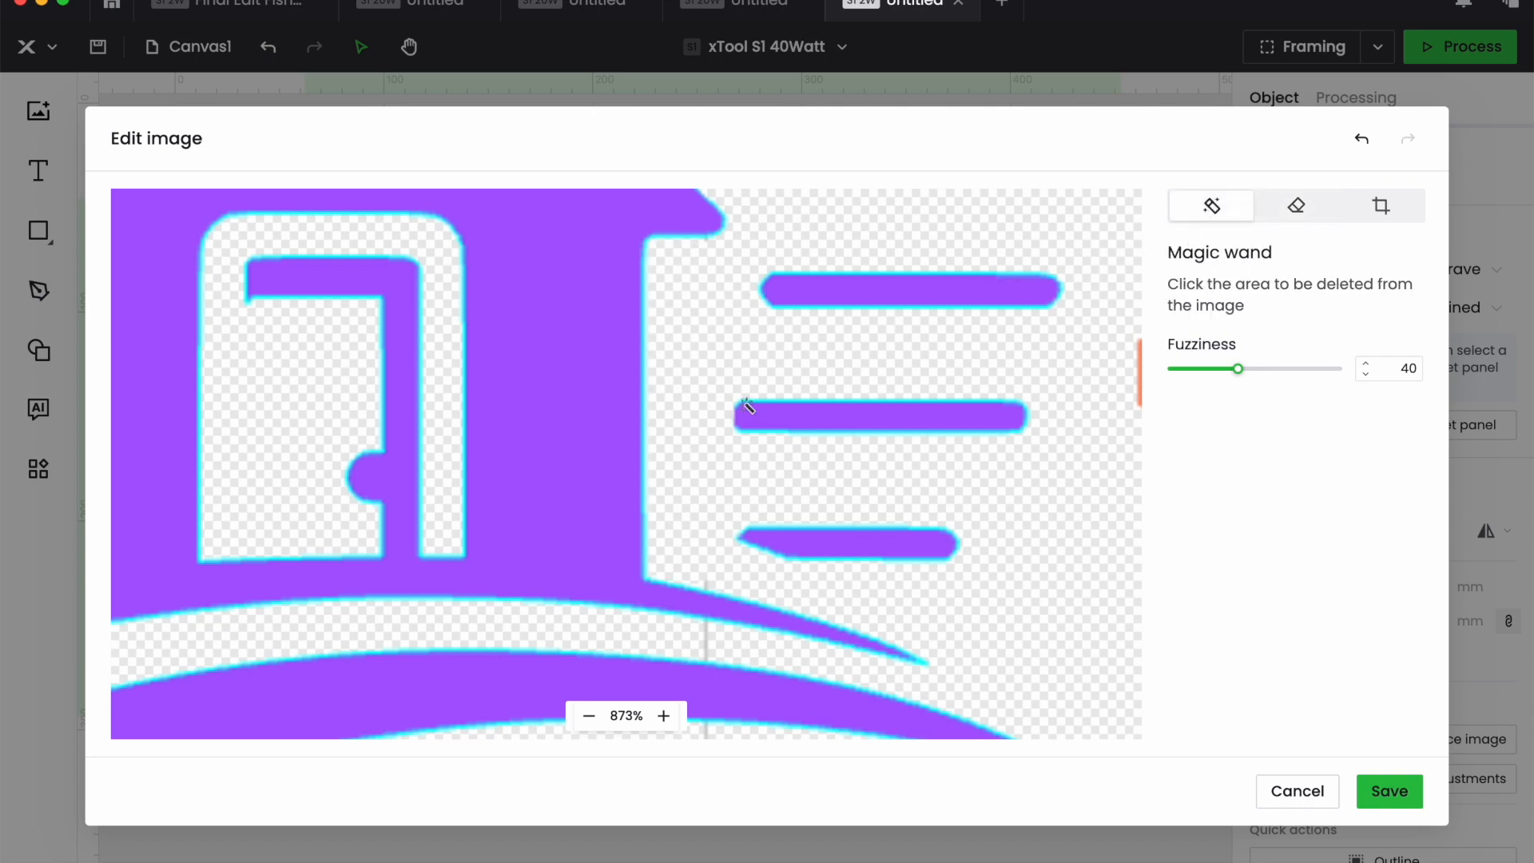
# - Set the Eraser size to 20 and erase the vertical line from below the lowest hill stripe through the street address text
pyautogui.scroll(-5, 749, 397)
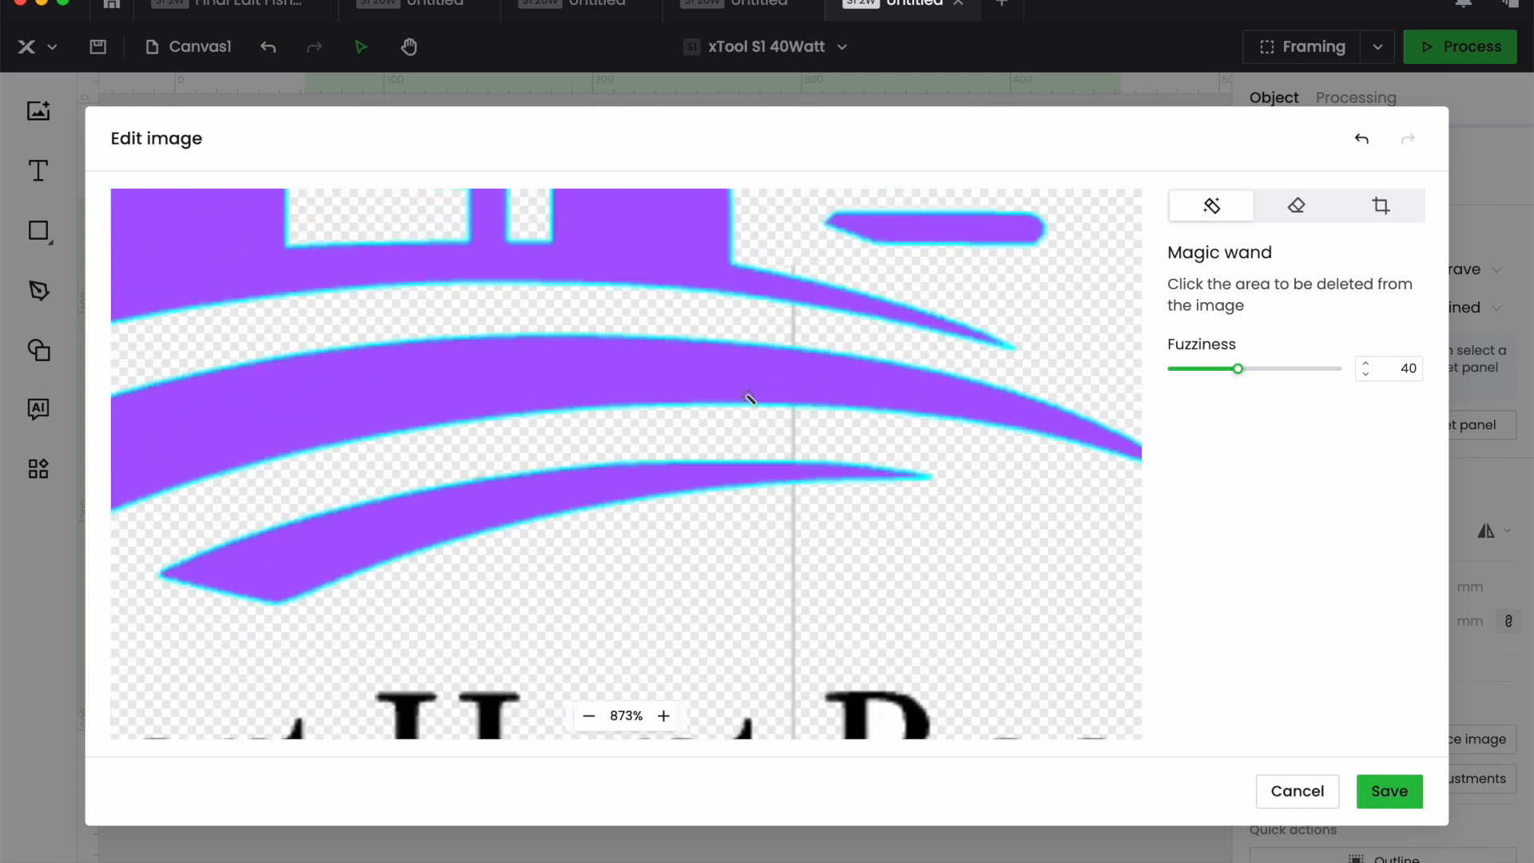
pyautogui.click(1296, 210)
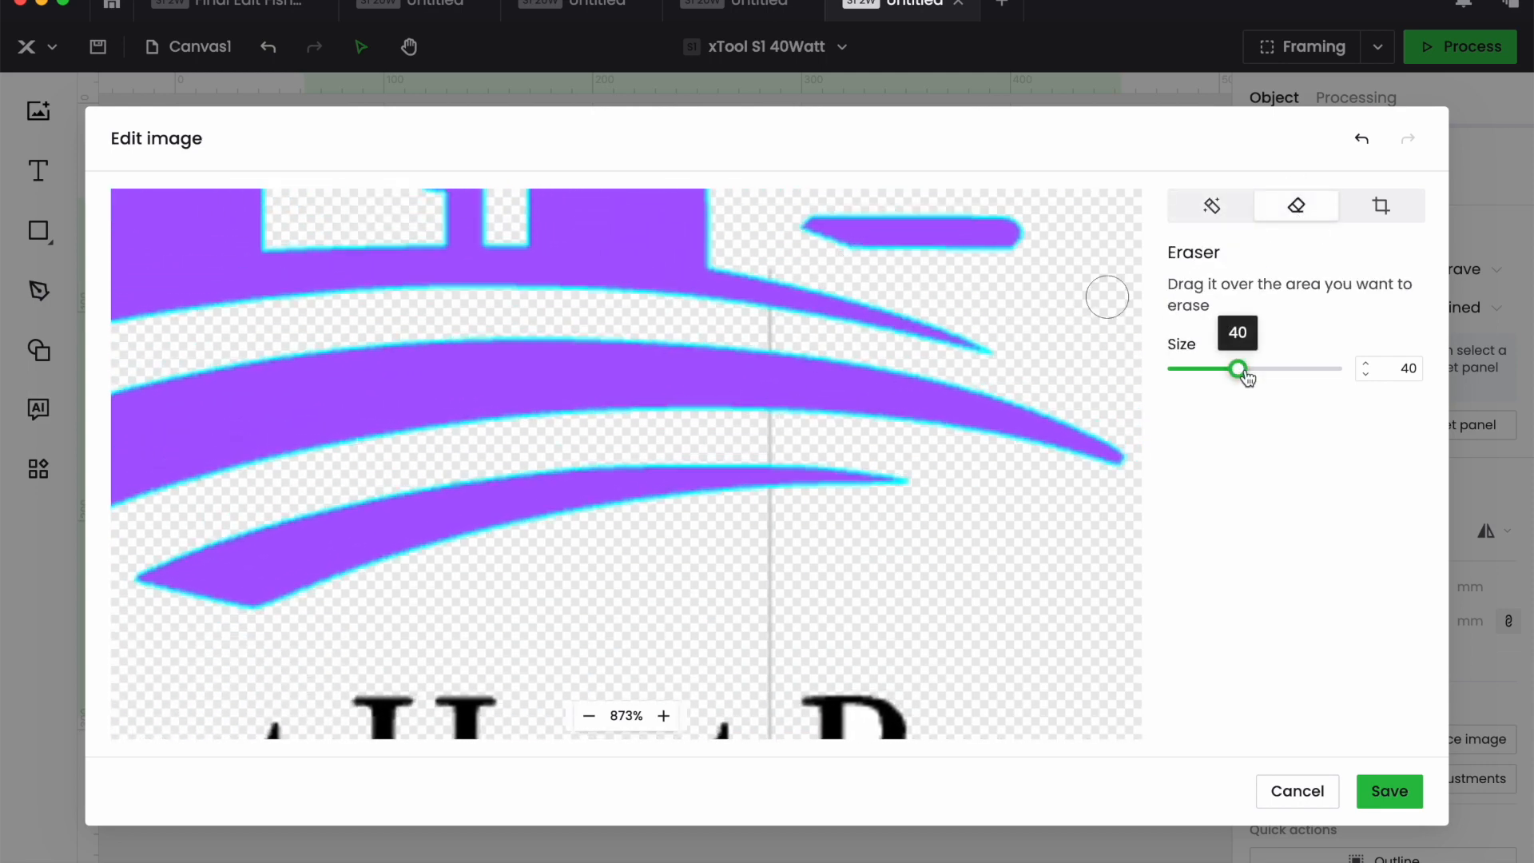
pyautogui.moveTo(1237, 368); pyautogui.dragTo(1204, 368)
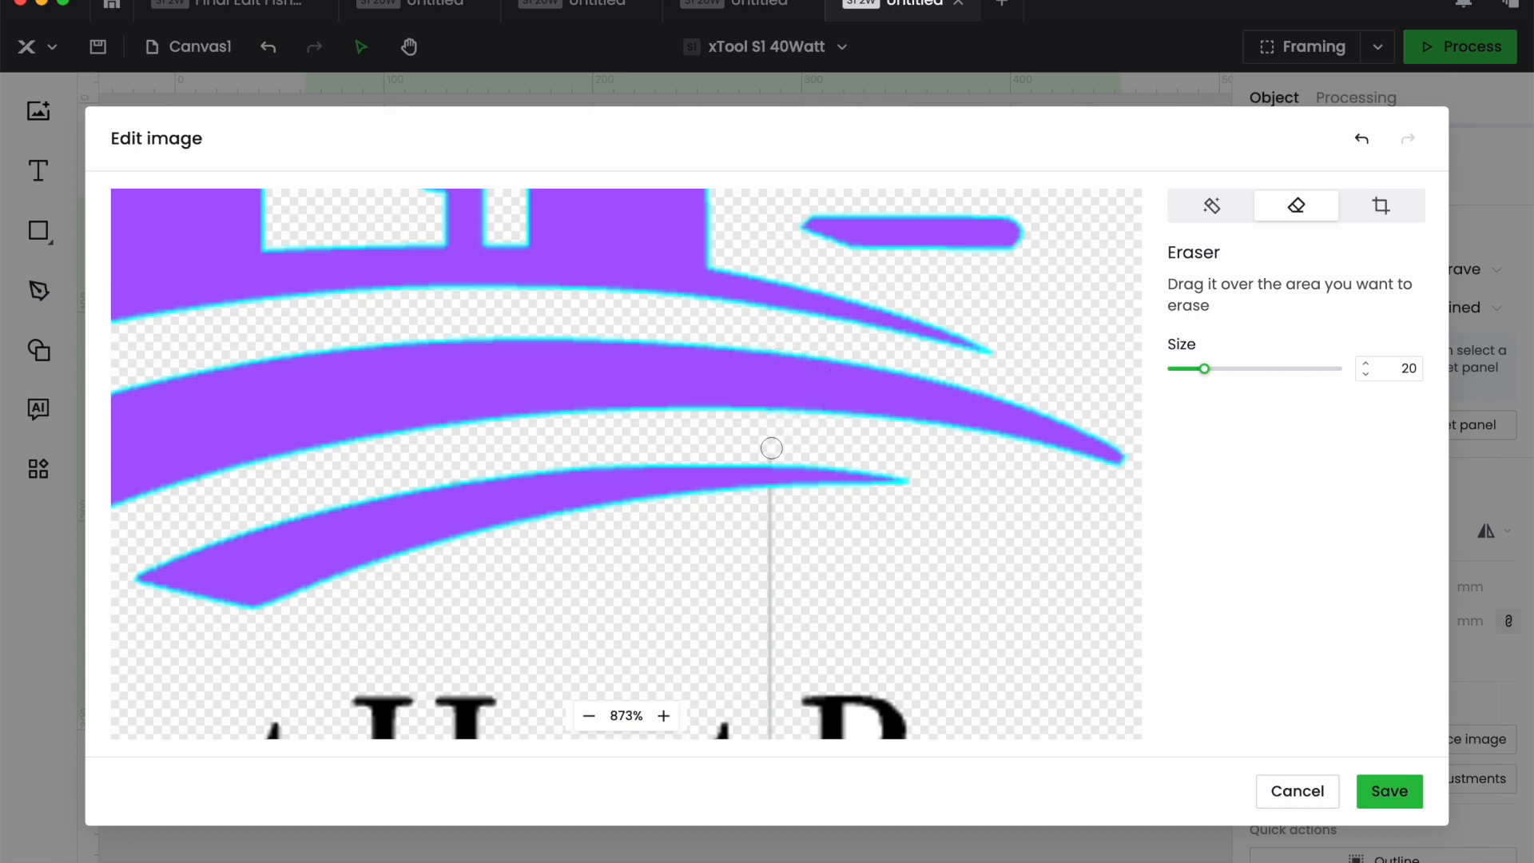
pyautogui.moveTo(771, 503); pyautogui.dragTo(773, 730)
pyautogui.scroll(-5, 772, 730)
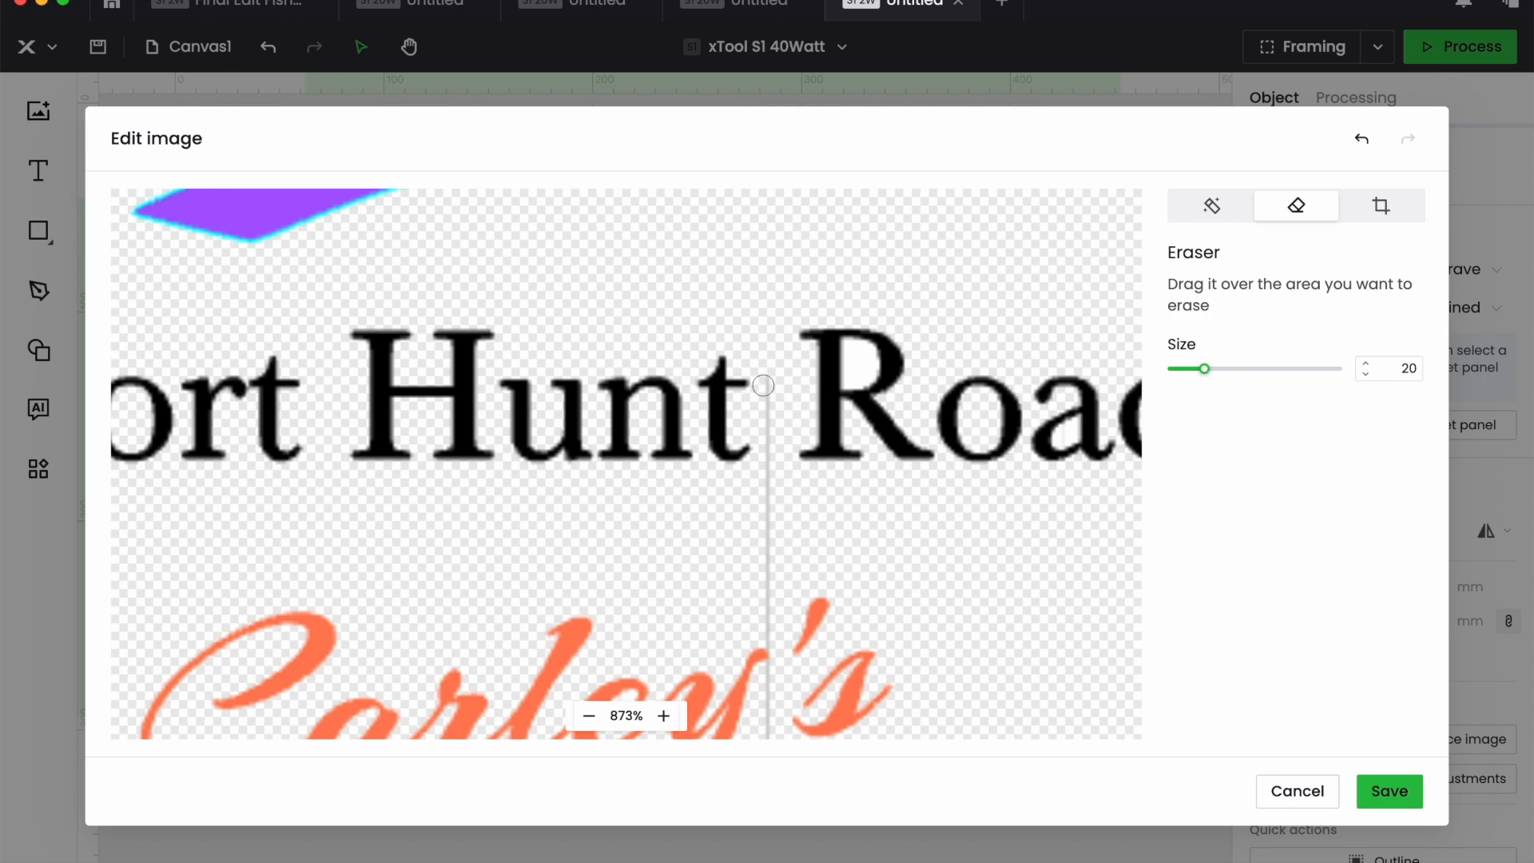
pyautogui.moveTo(769, 382); pyautogui.dragTo(768, 638)
# - Erase the rest of the vertical line running down through the family name to the image's lower edge
pyautogui.click(1212, 207)
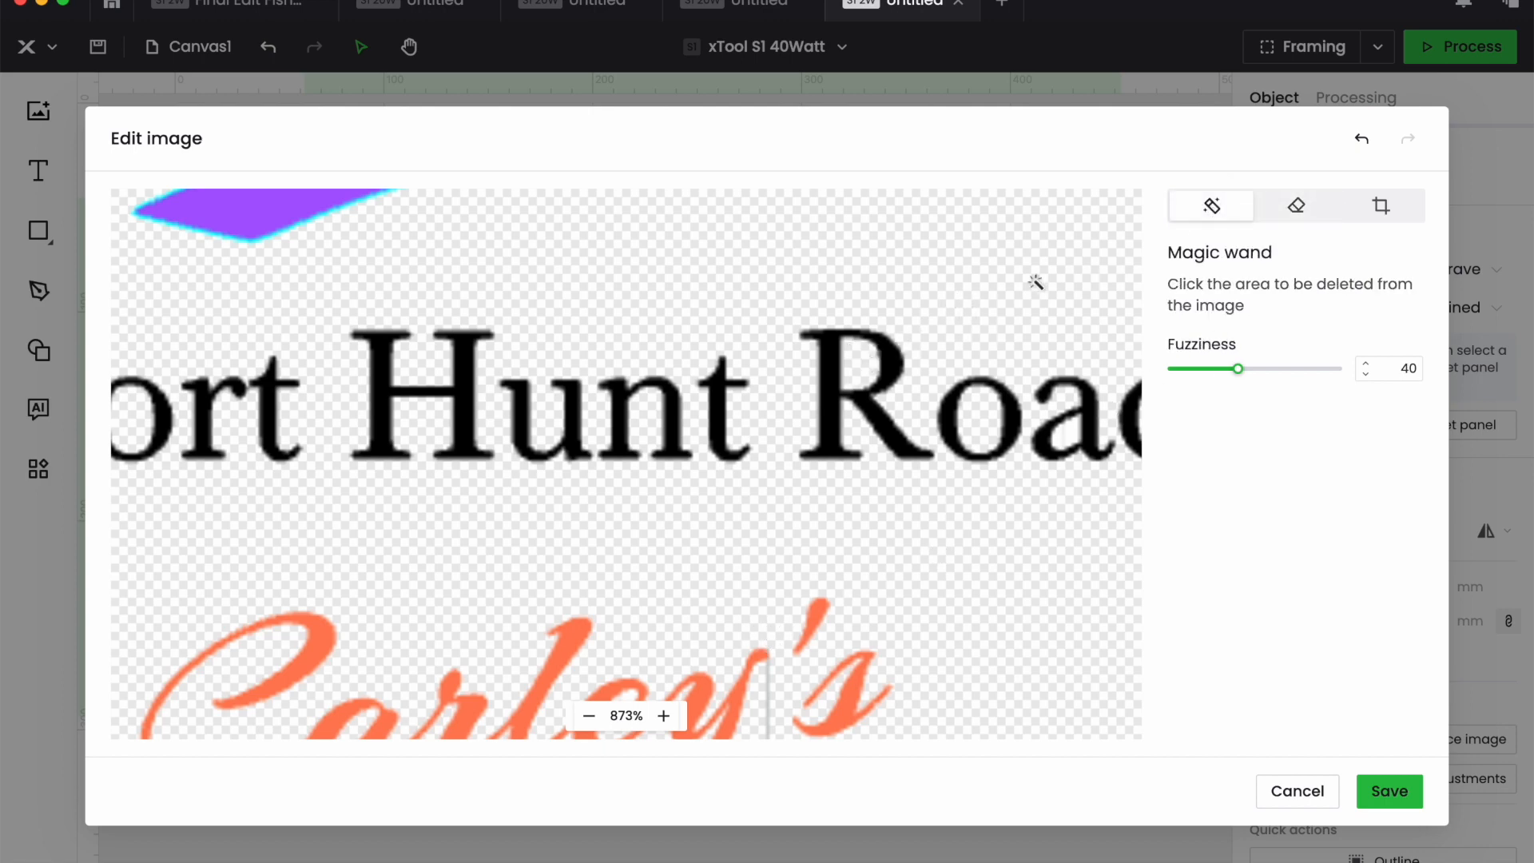
pyautogui.hscroll(5, 1035, 282)
pyautogui.scroll(-3, 1035, 282)
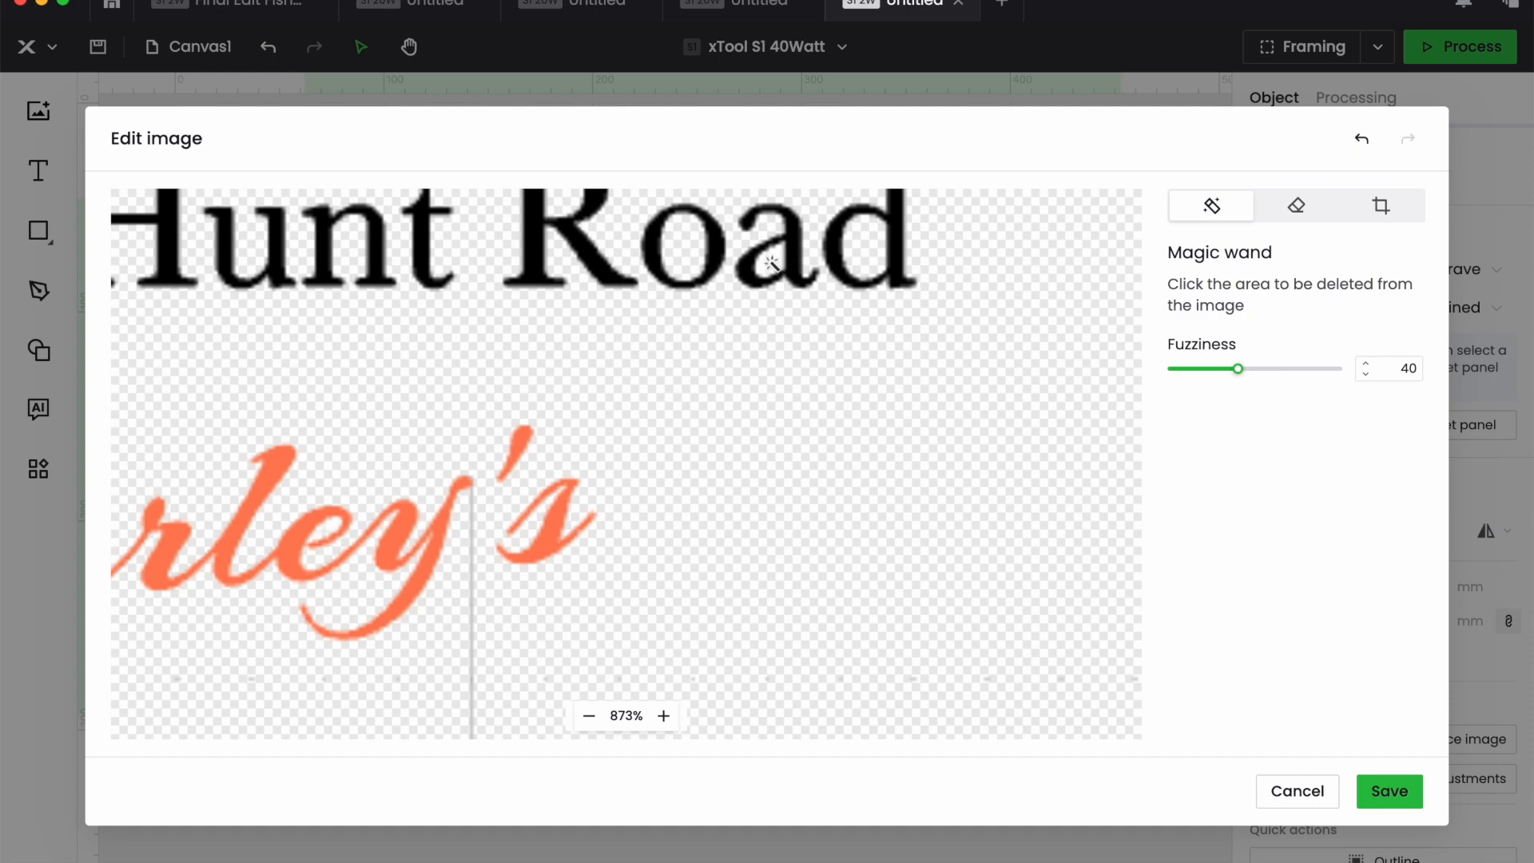
pyautogui.scroll(-3, 913, 330)
pyautogui.hscroll(-3, 913, 330)
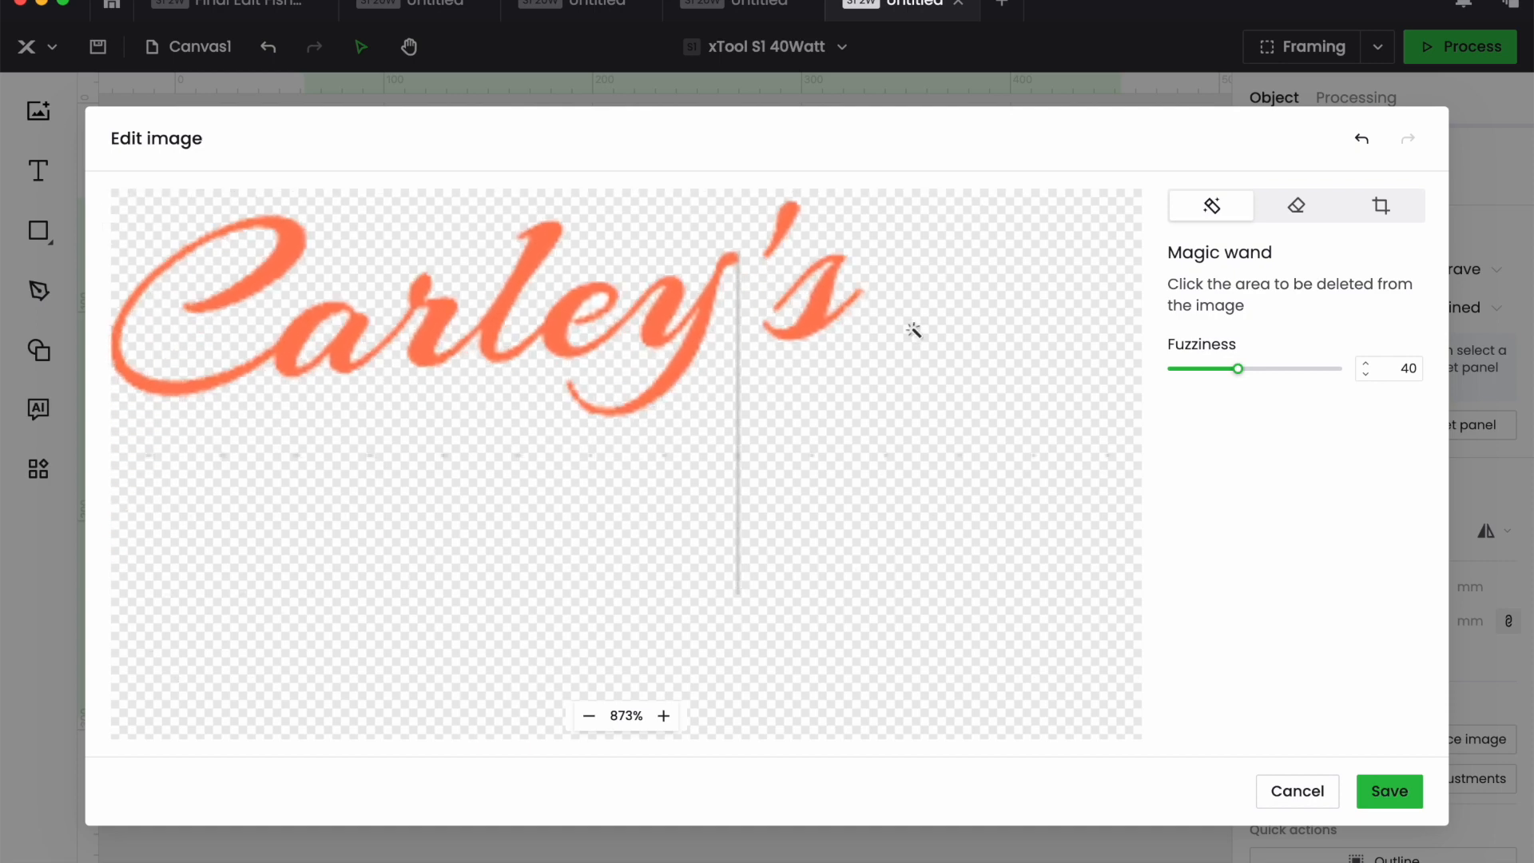
pyautogui.click(1294, 209)
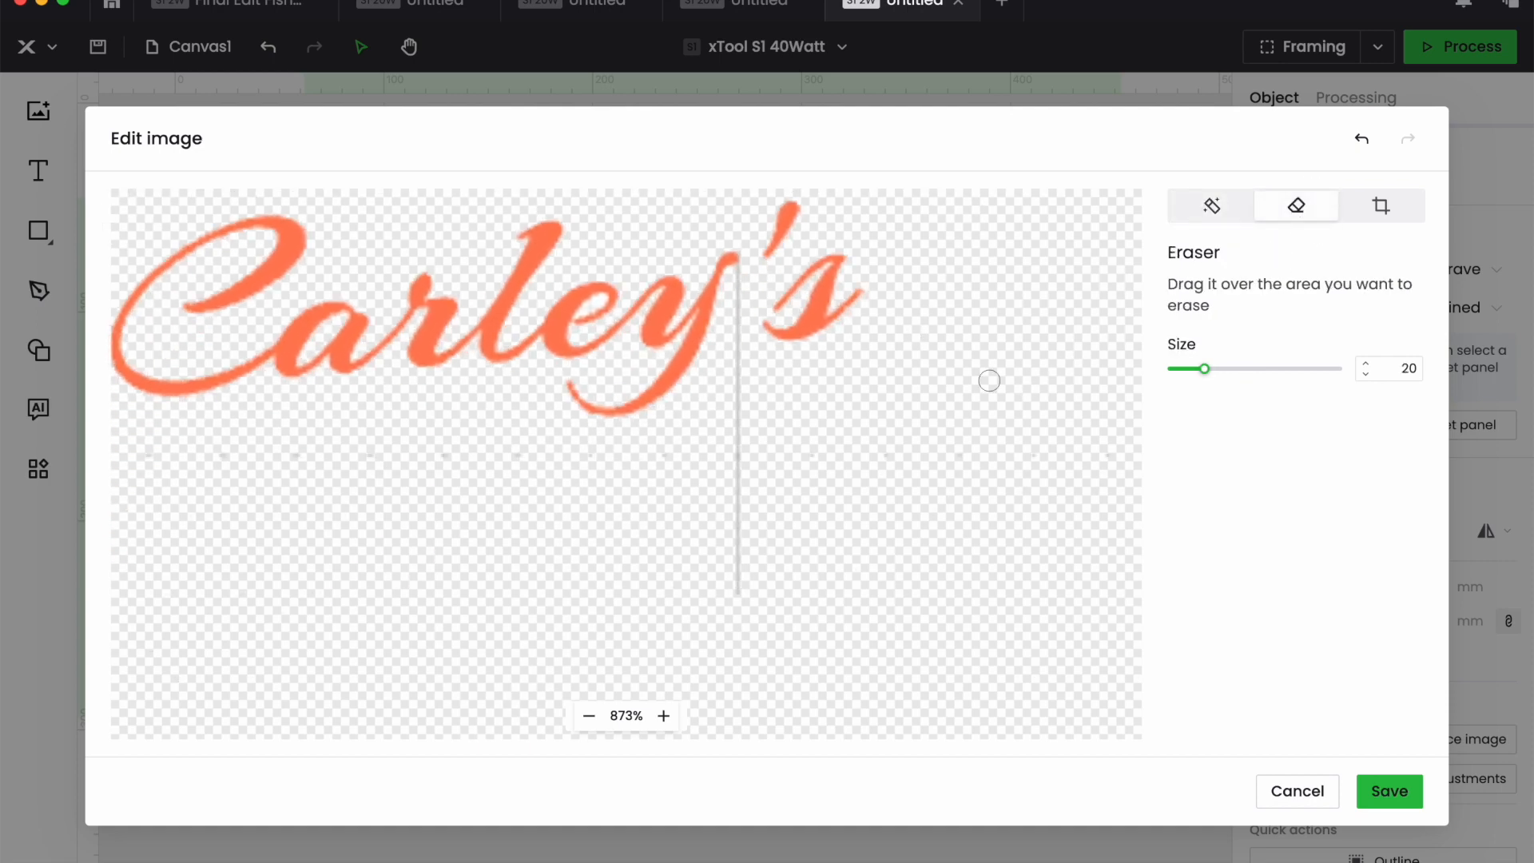
pyautogui.moveTo(741, 275); pyautogui.dragTo(744, 610)
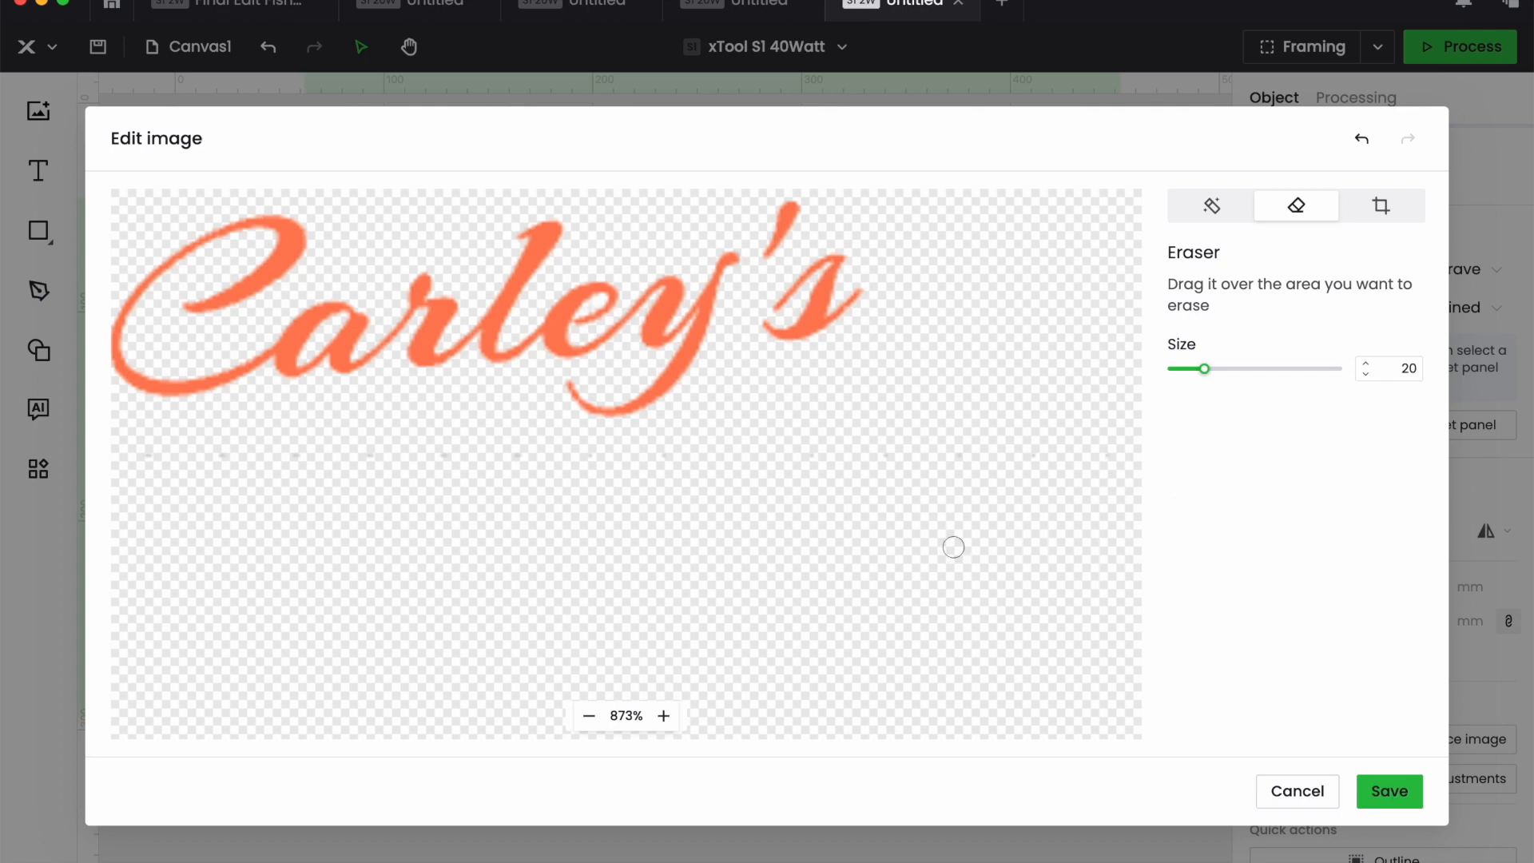
# - Erase the row of faint specks beneath the right part of the family name with the Eraser at size 20
pyautogui.scroll(-5, 953, 547)
pyautogui.scroll(3, 953, 548)
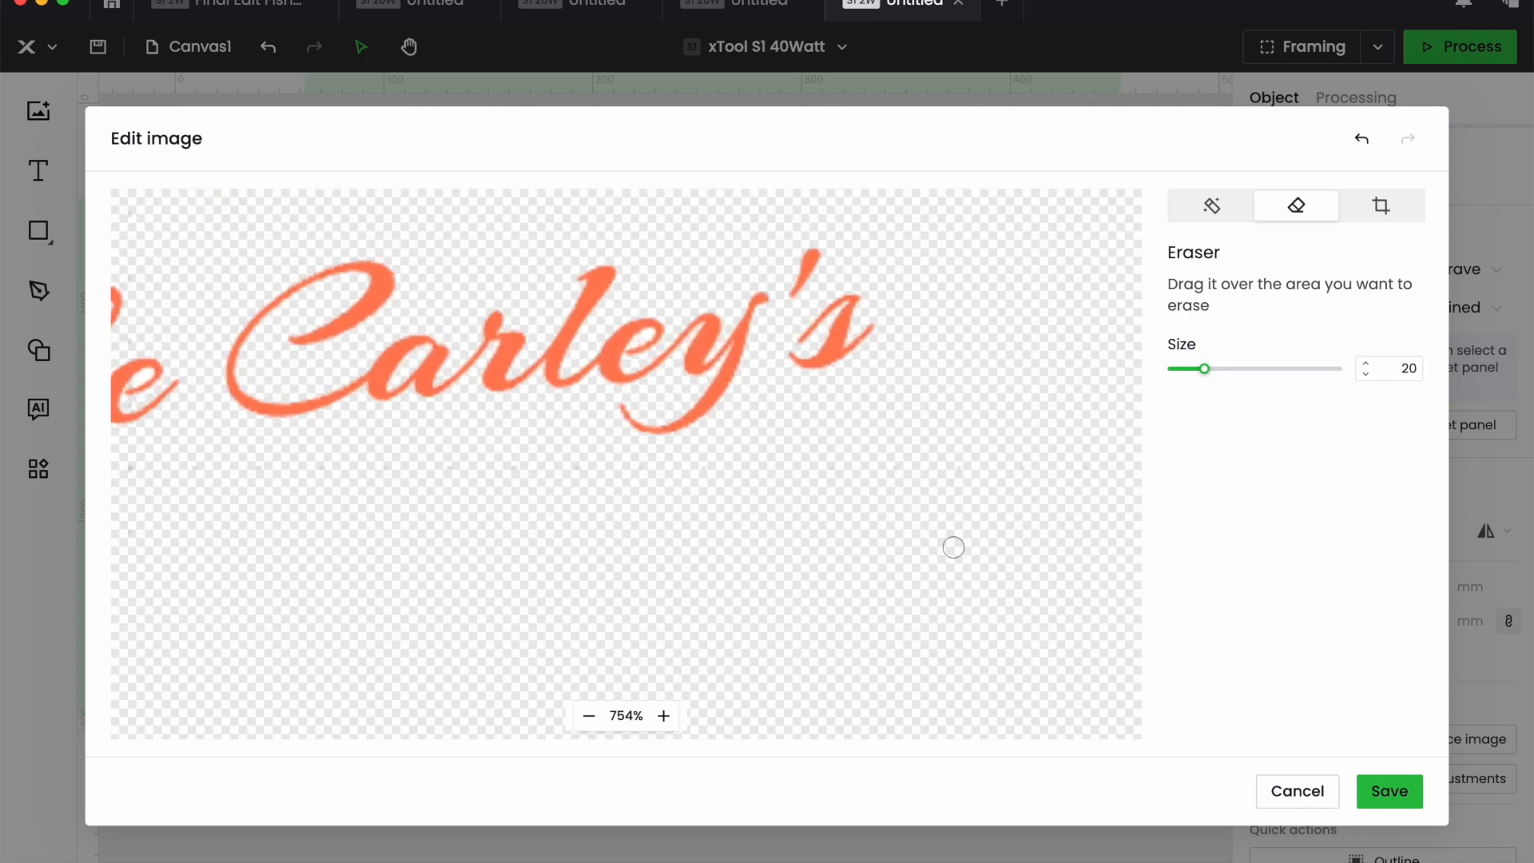
pyautogui.hscroll(2, 663, 550)
pyautogui.moveTo(598, 460); pyautogui.dragTo(448, 460)
pyautogui.moveTo(357, 456); pyautogui.dragTo(115, 455)
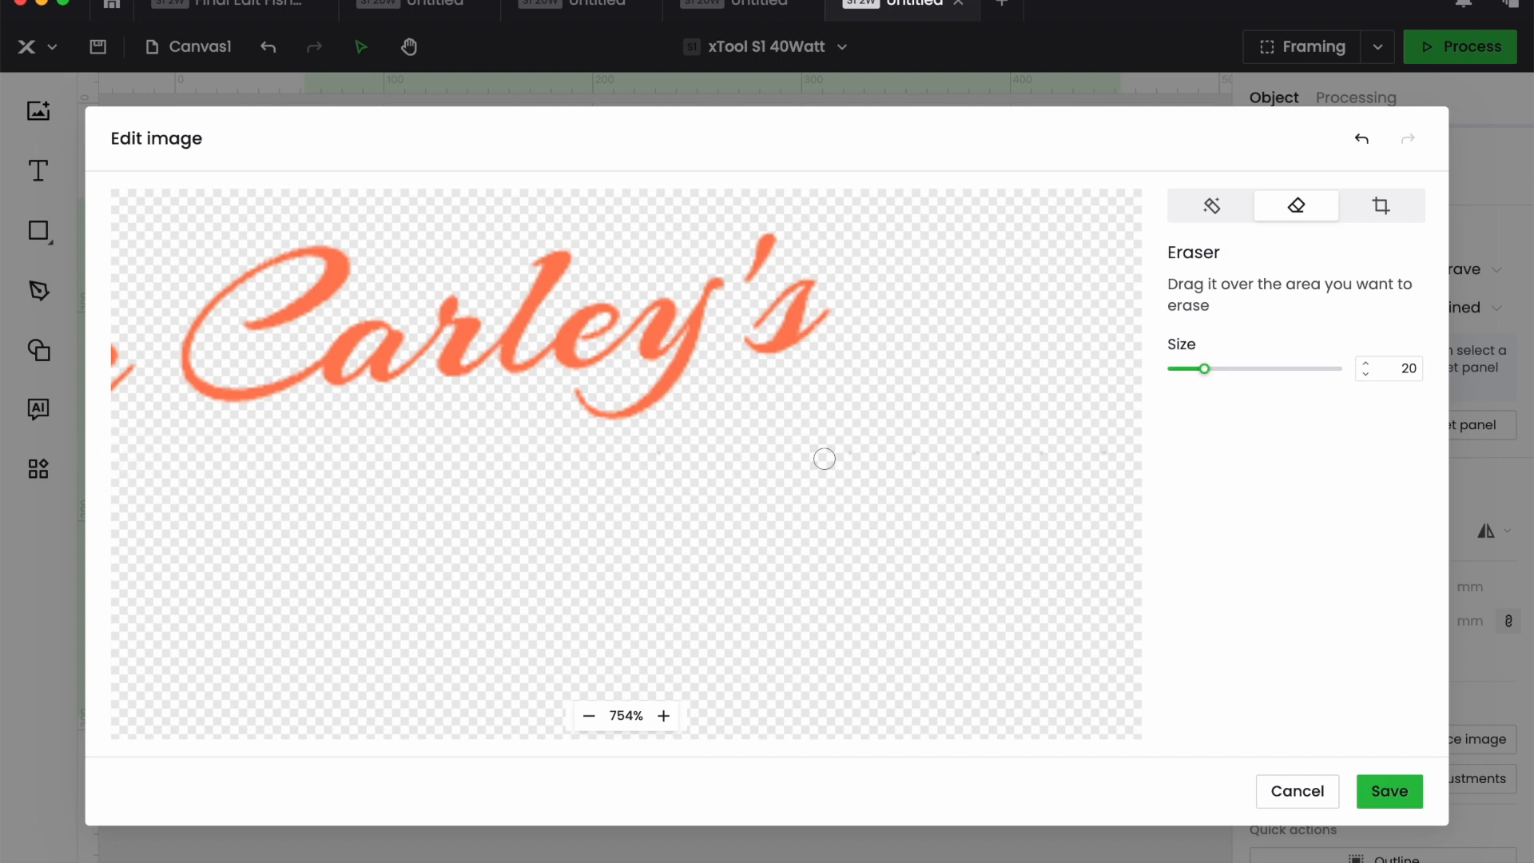
# - Erase the remaining specks below and above the word "The" in the family name line
pyautogui.hscroll(-5, 823, 454)
pyautogui.scroll(-2, 823, 454)
pyautogui.scroll(1, 925, 399)
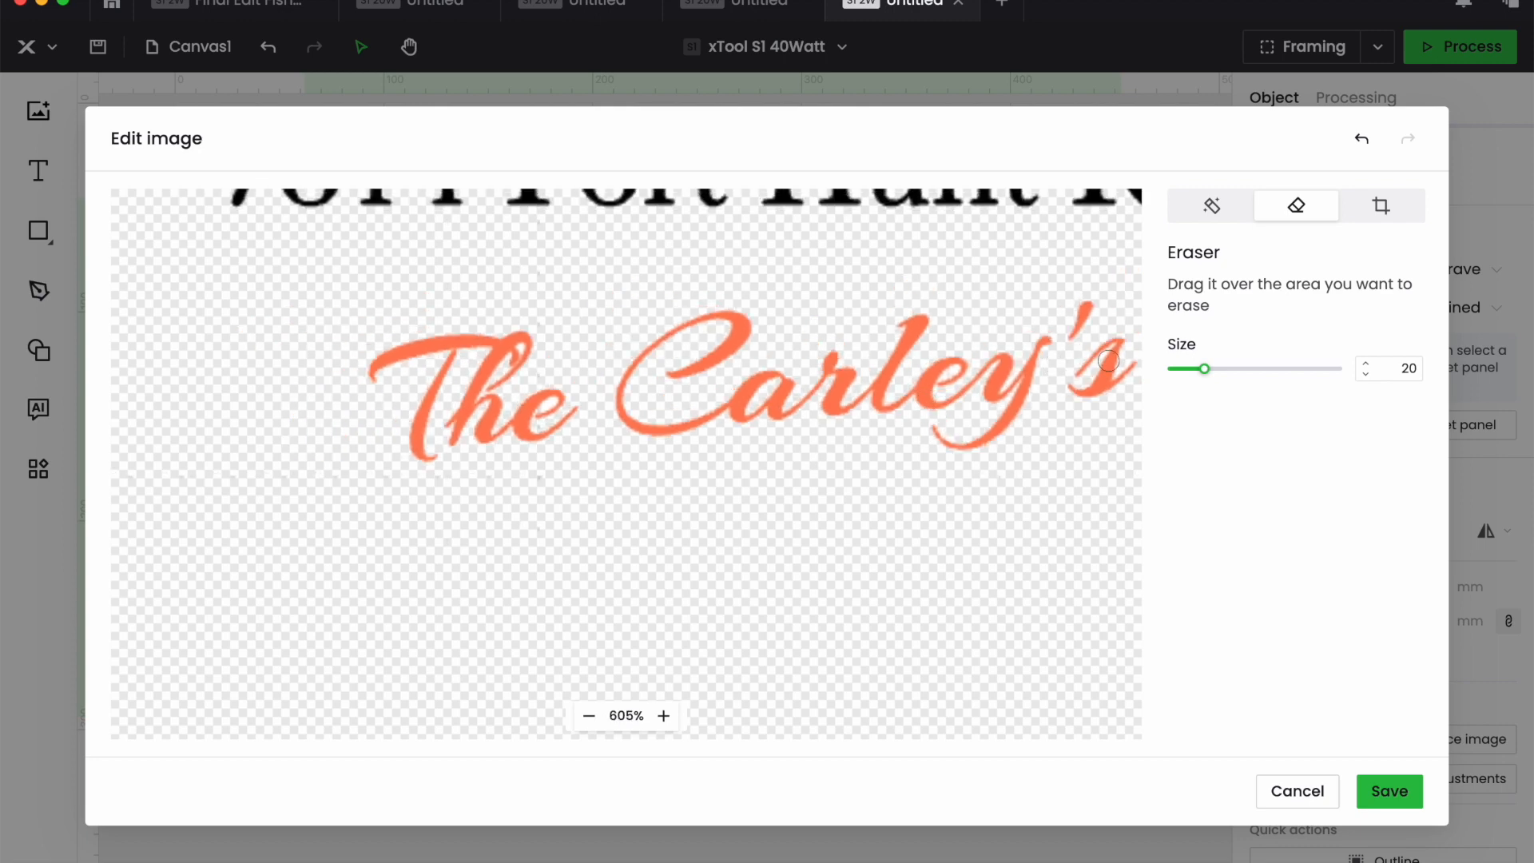
pyautogui.scroll(3, 1108, 360)
pyautogui.hscroll(-8, 1108, 360)
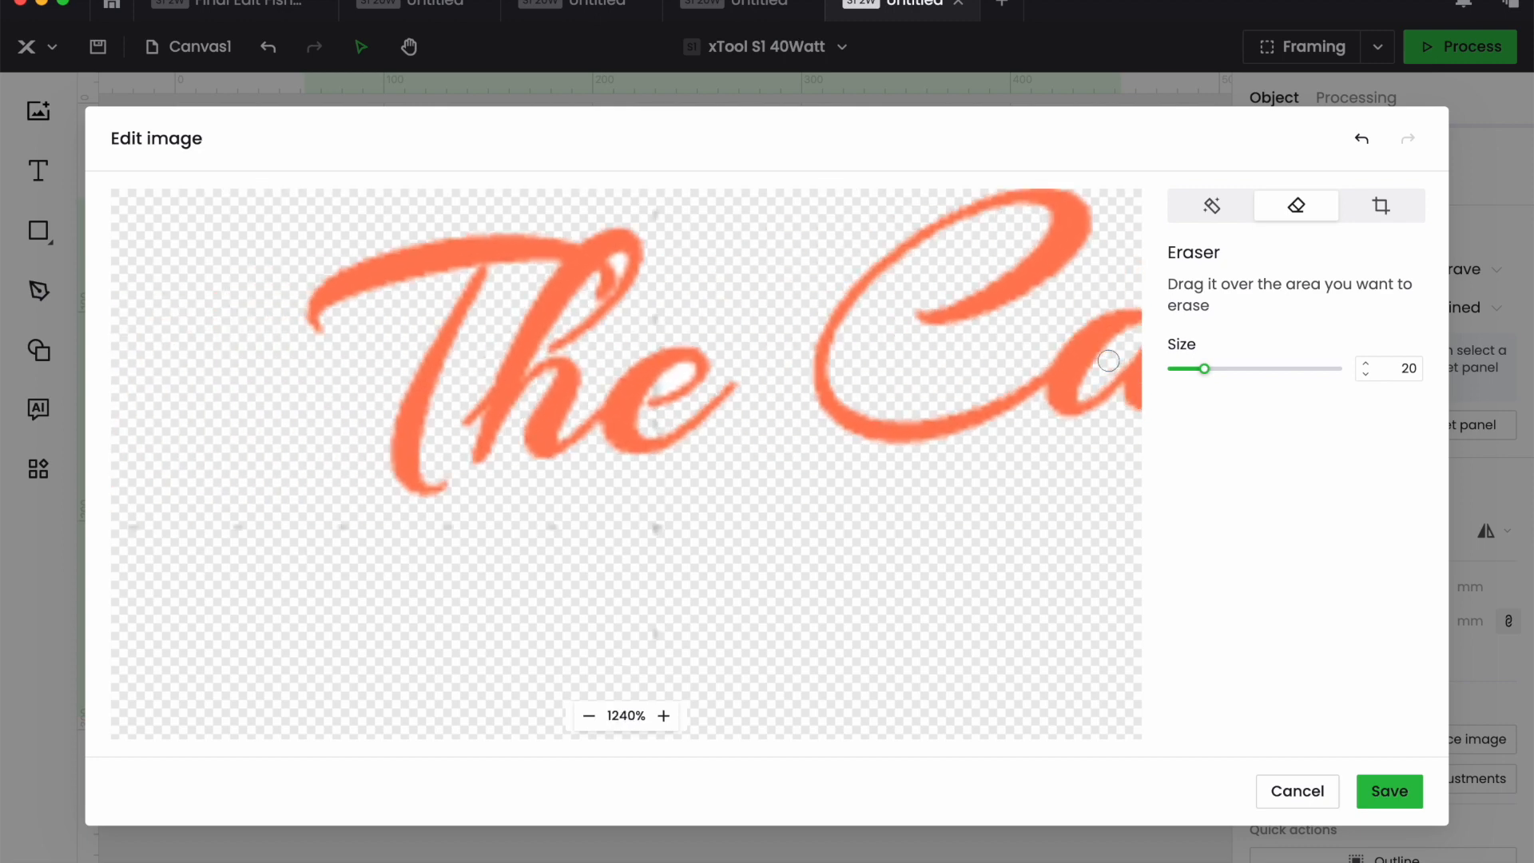
pyautogui.moveTo(674, 632)
pyautogui.mouseDown()
pyautogui.moveTo(661, 636)
pyautogui.moveTo(651, 531)
pyautogui.moveTo(146, 526)
pyautogui.mouseUp()
pyautogui.click(657, 212)
pyautogui.click(1211, 206)
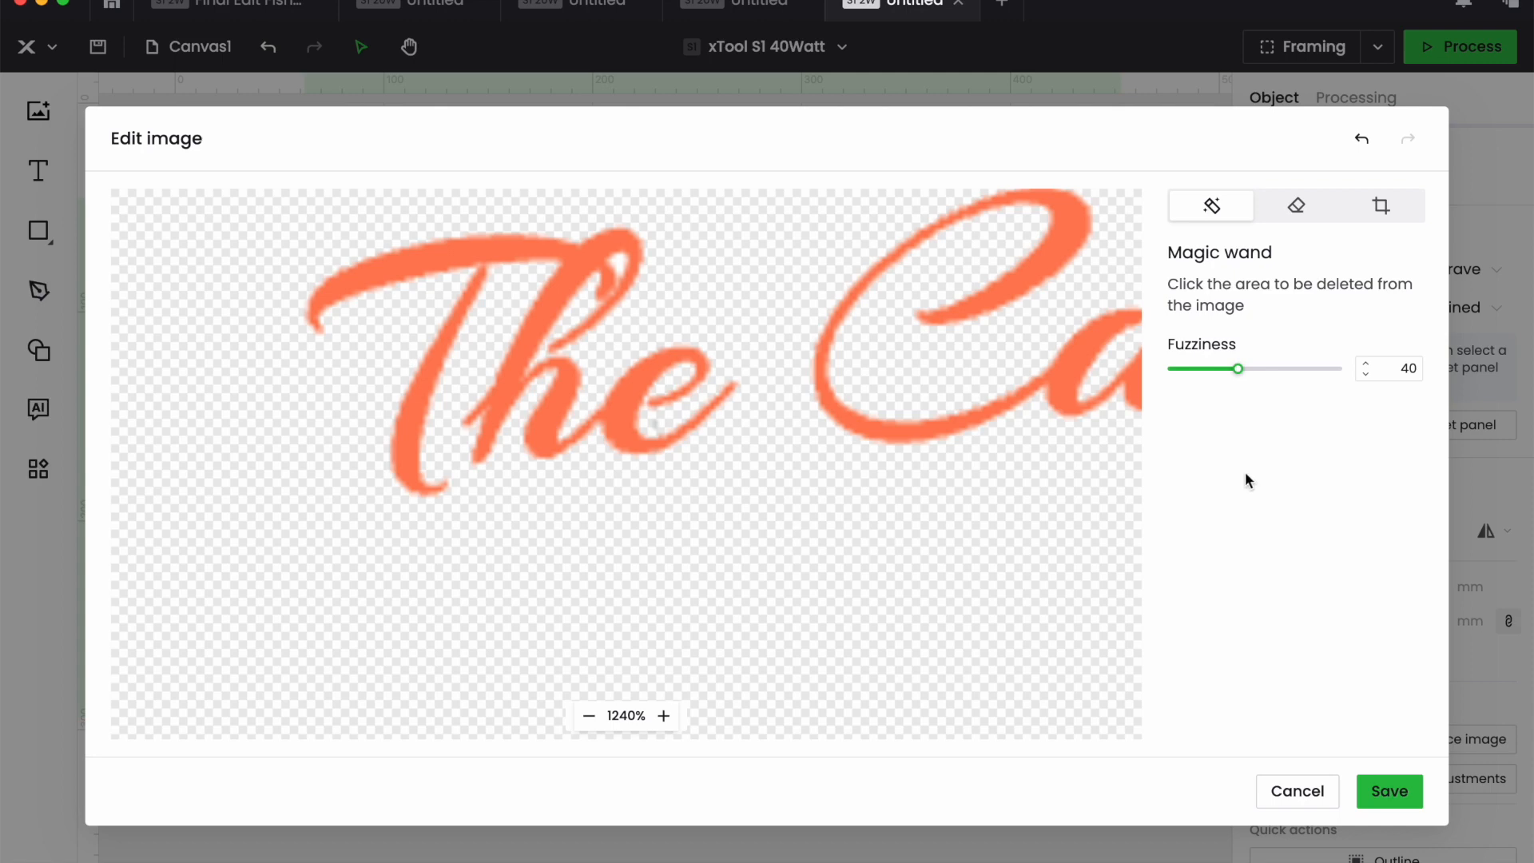
pyautogui.click(1295, 206)
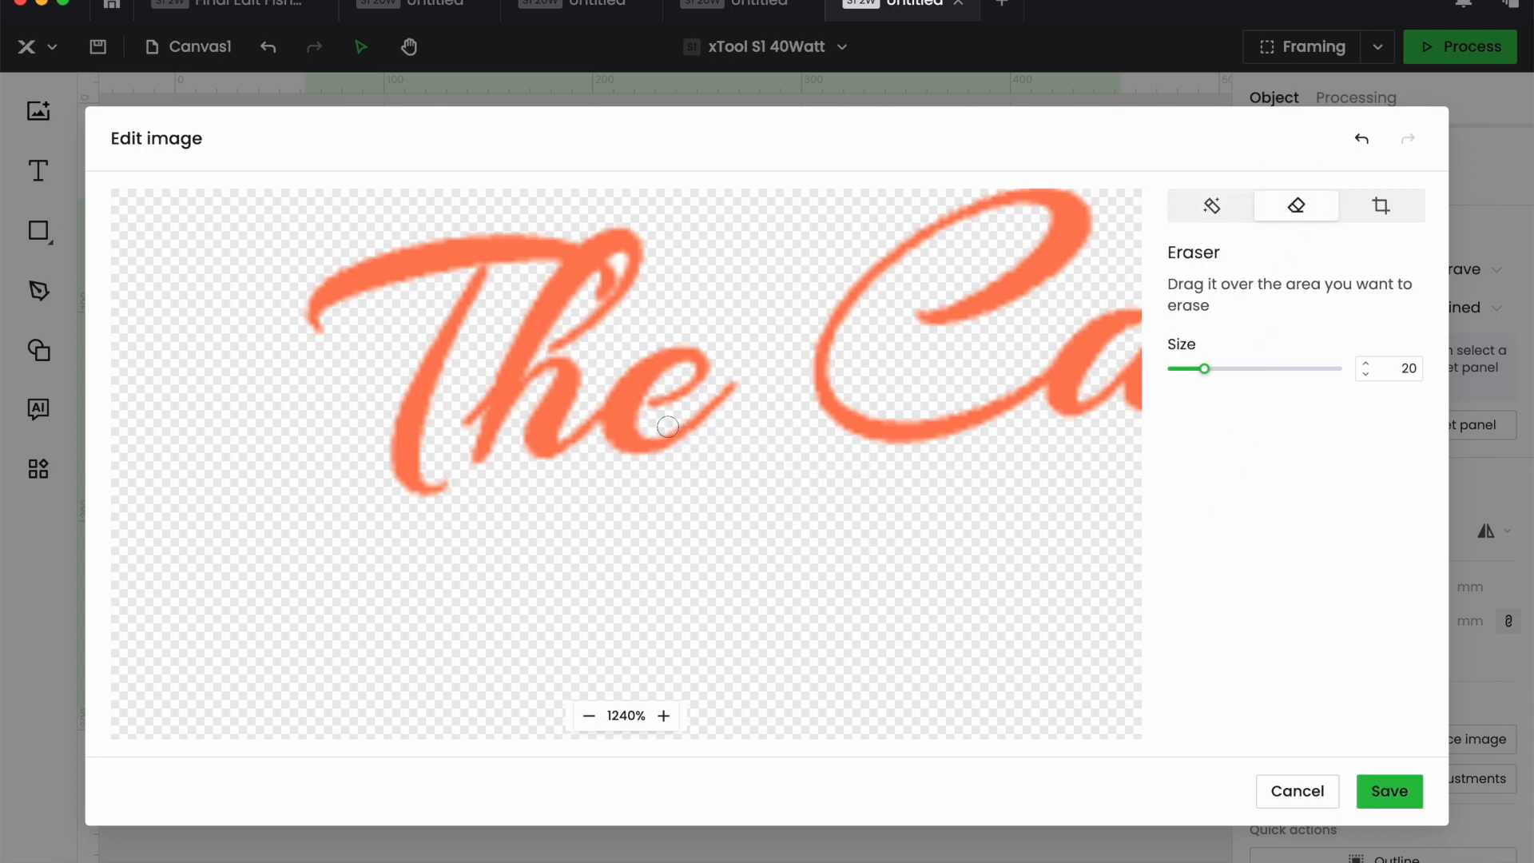
# - Erase the long thin vertical line in the empty area left of the whole design
pyautogui.scroll(5, 750, 531)
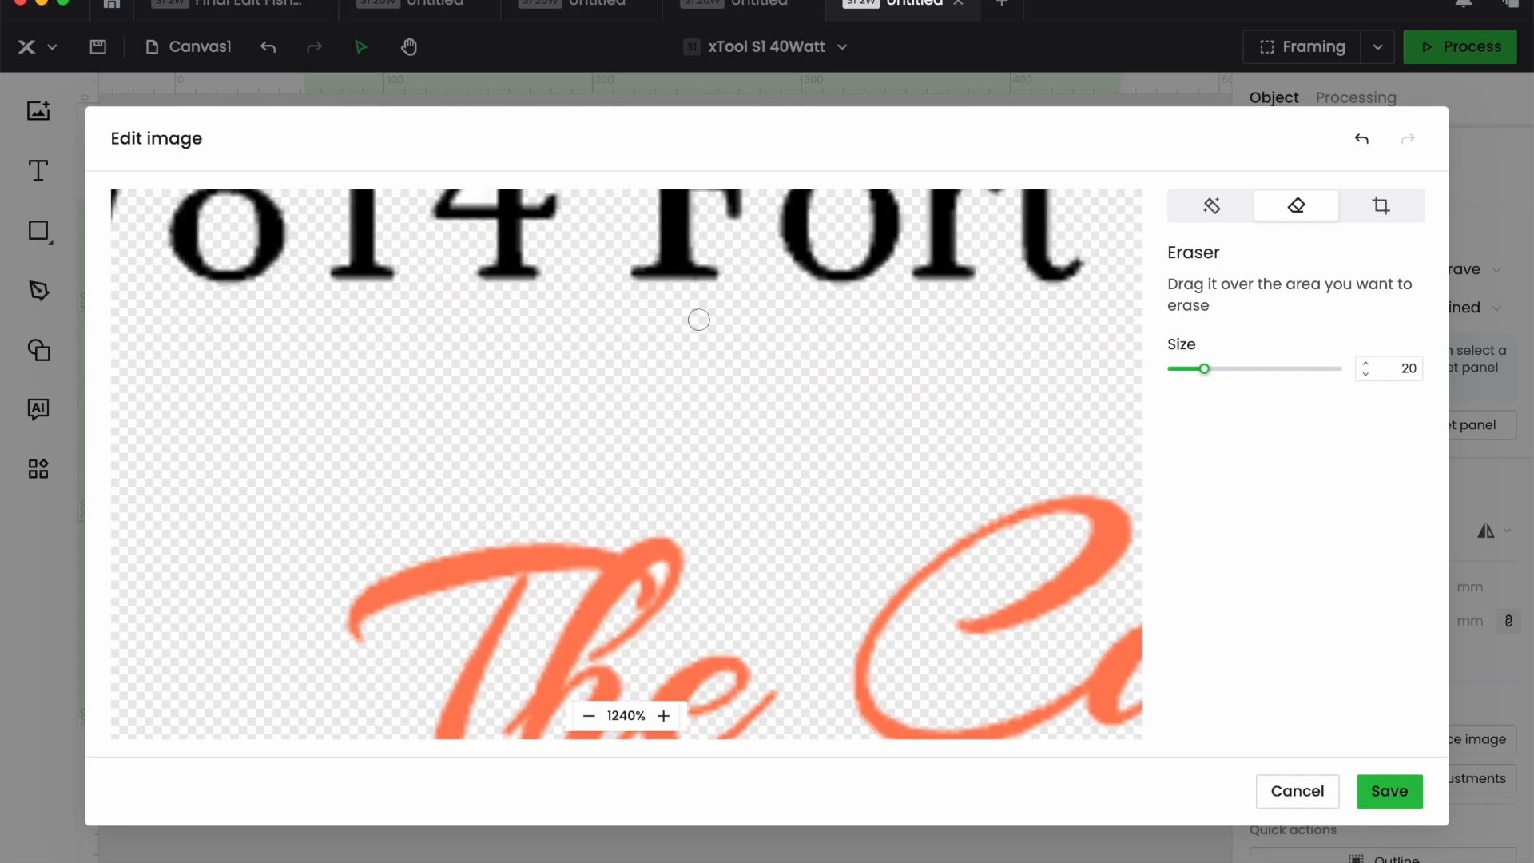
pyautogui.scroll(-10, 698, 320)
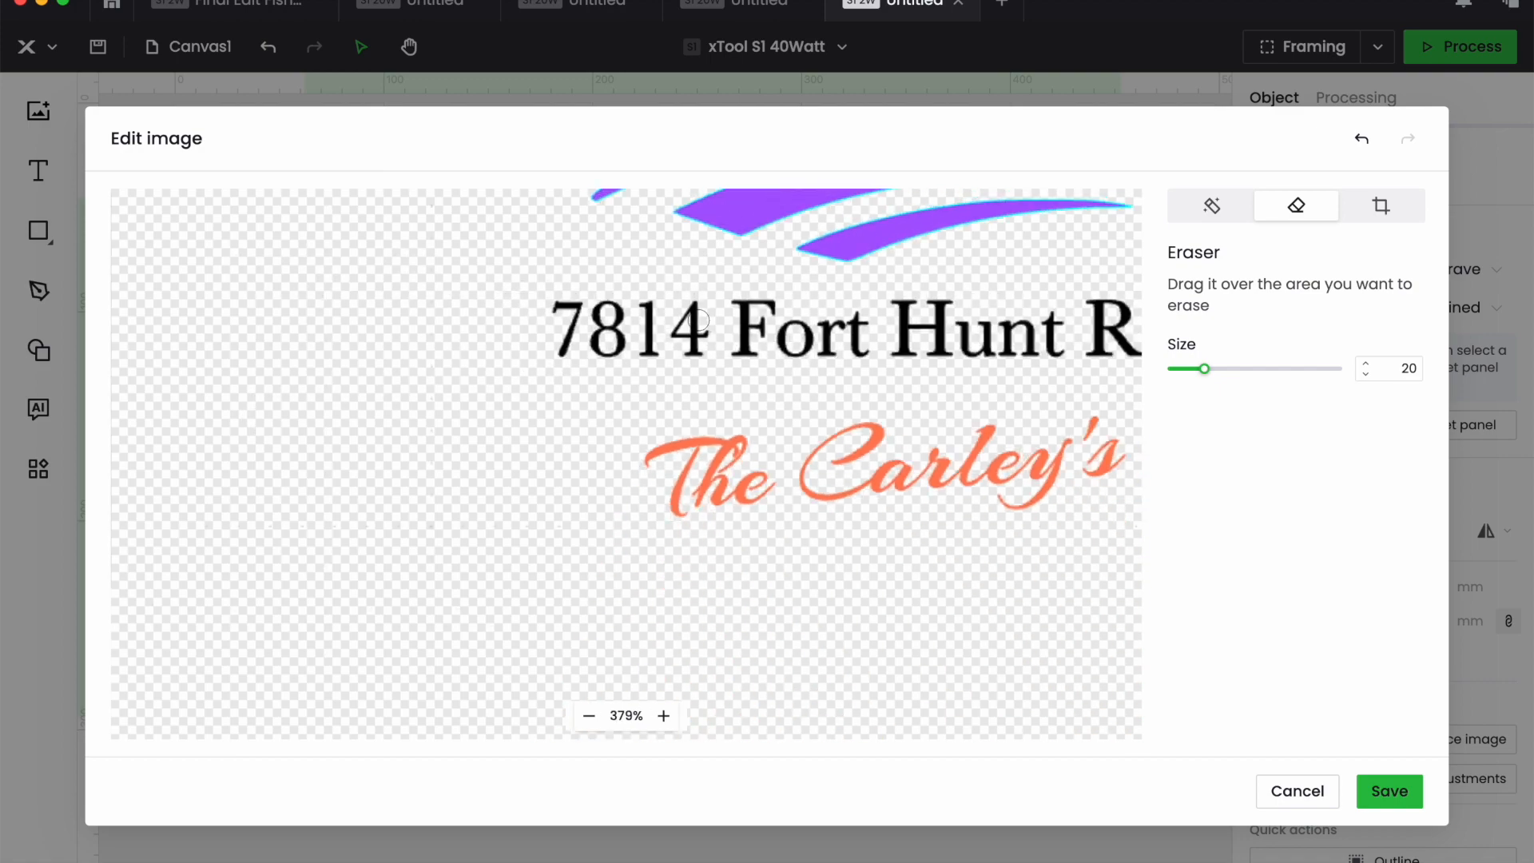
pyautogui.scroll(-8, 699, 319)
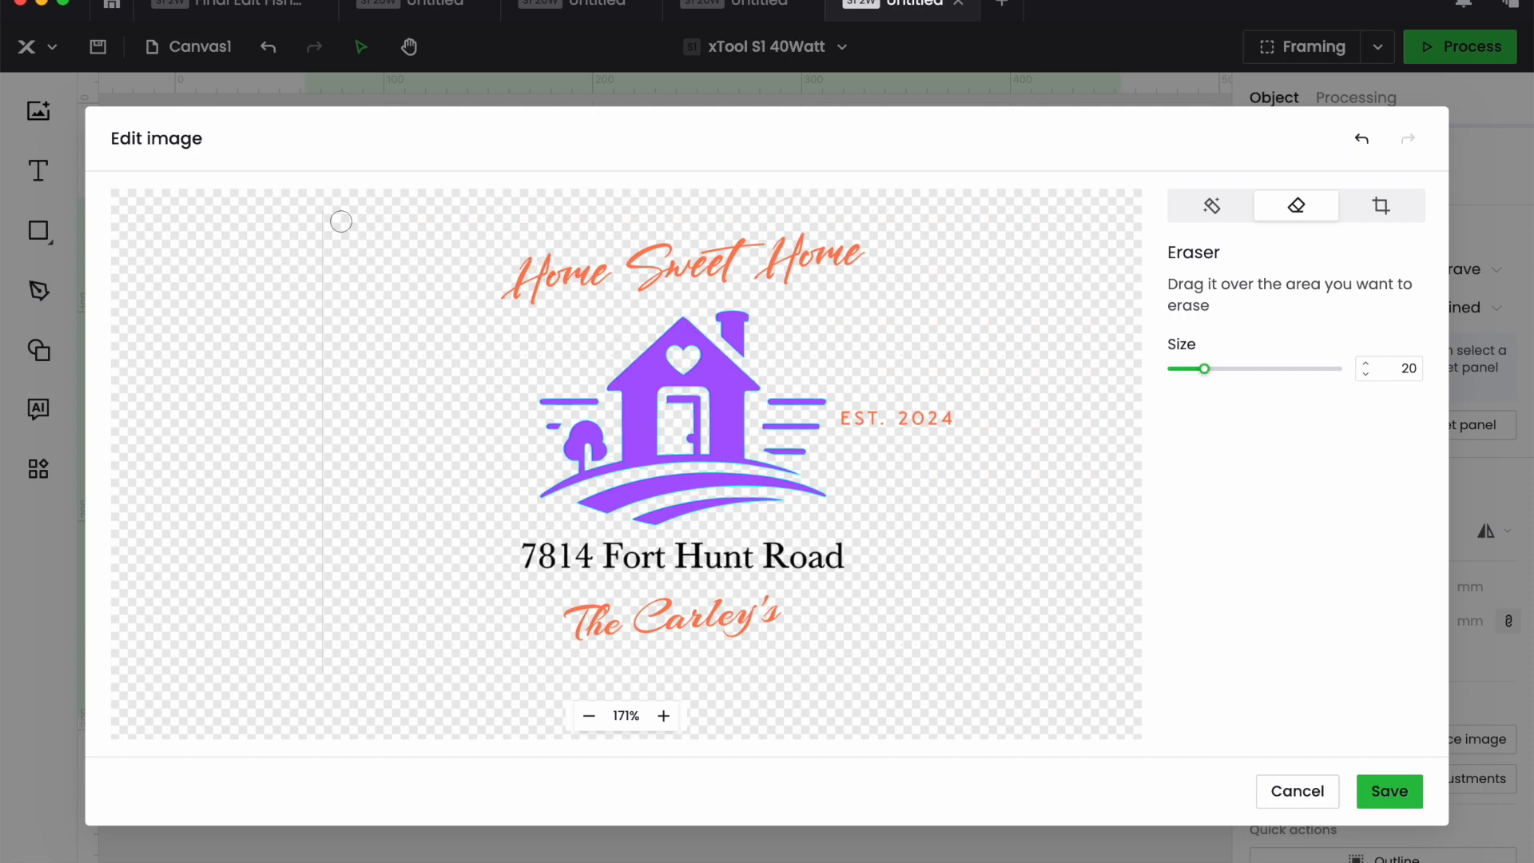
pyautogui.moveTo(320, 218); pyautogui.dragTo(322, 704)
pyautogui.scroll(-7, 367, 537)
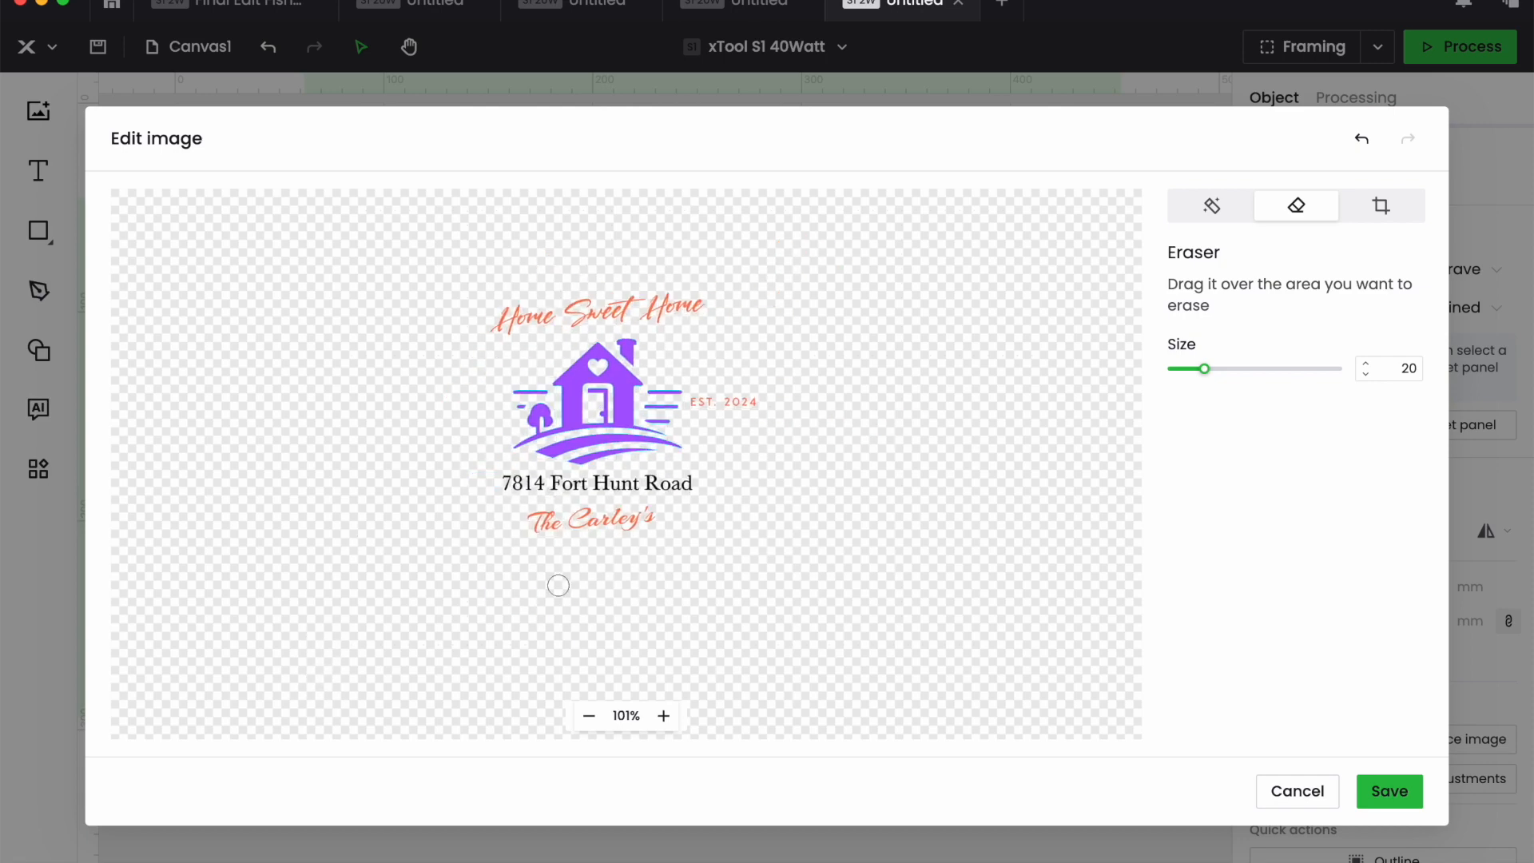
# - Save the cleaned image and move it on the canvas to about X 62.87 mm, Y 39 mm
pyautogui.click(1389, 791)
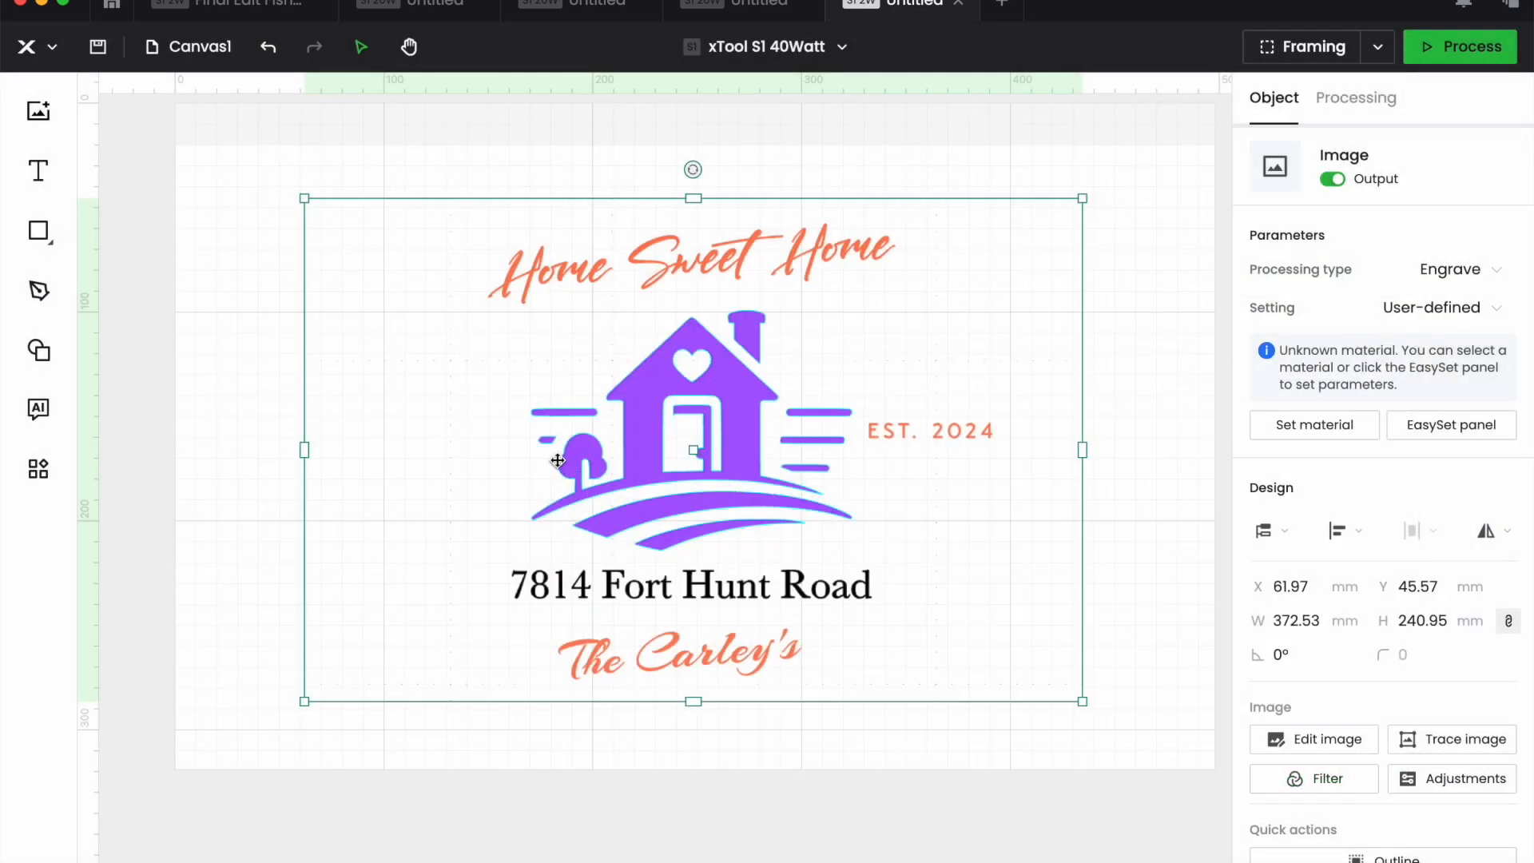
pyautogui.moveTo(701, 452); pyautogui.dragTo(770, 435)
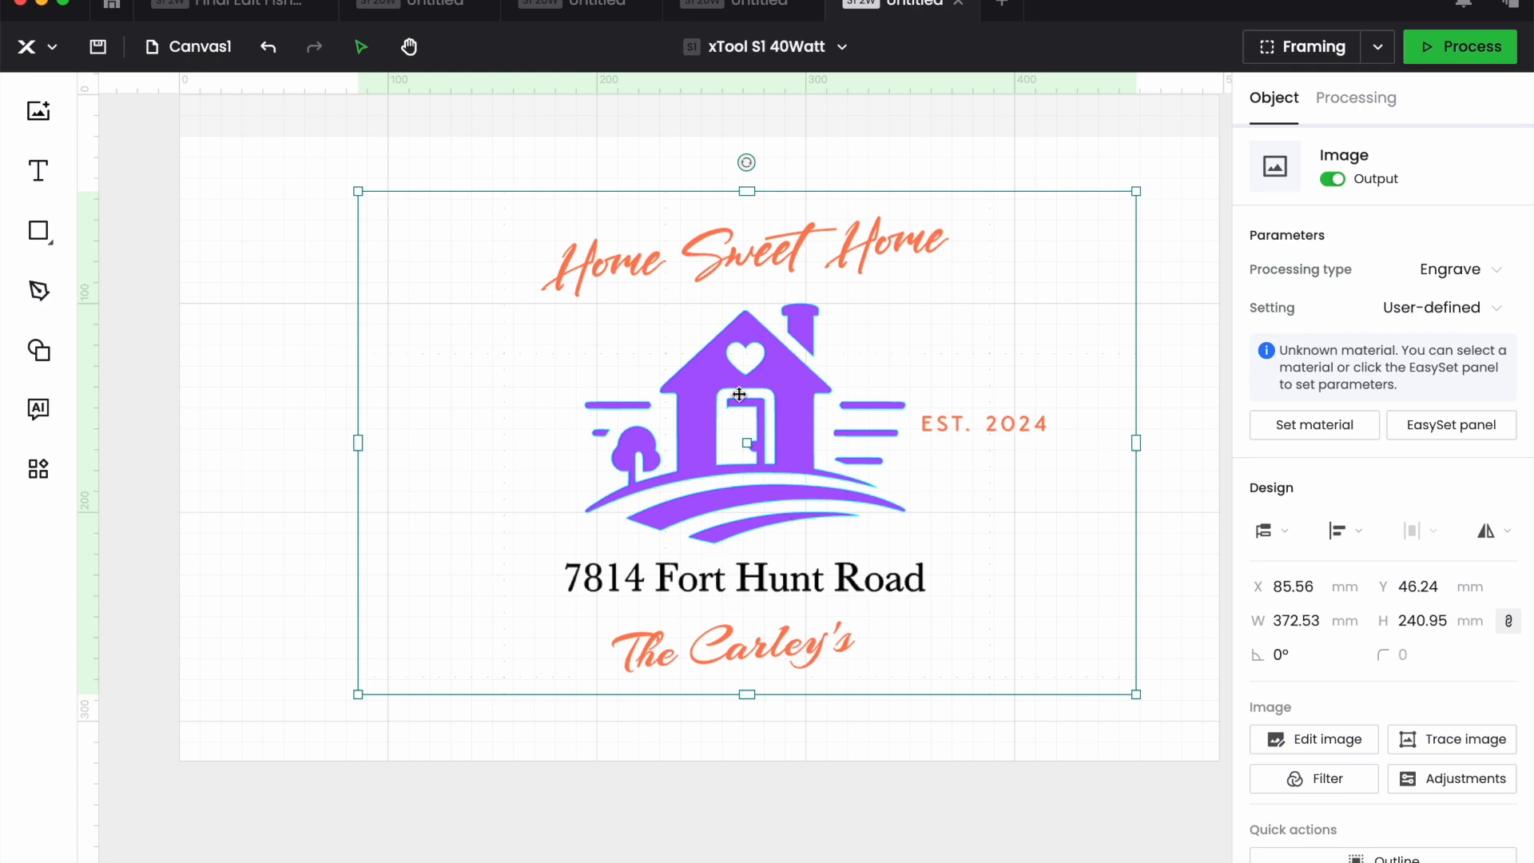
pyautogui.moveTo(773, 431); pyautogui.dragTo(725, 416)
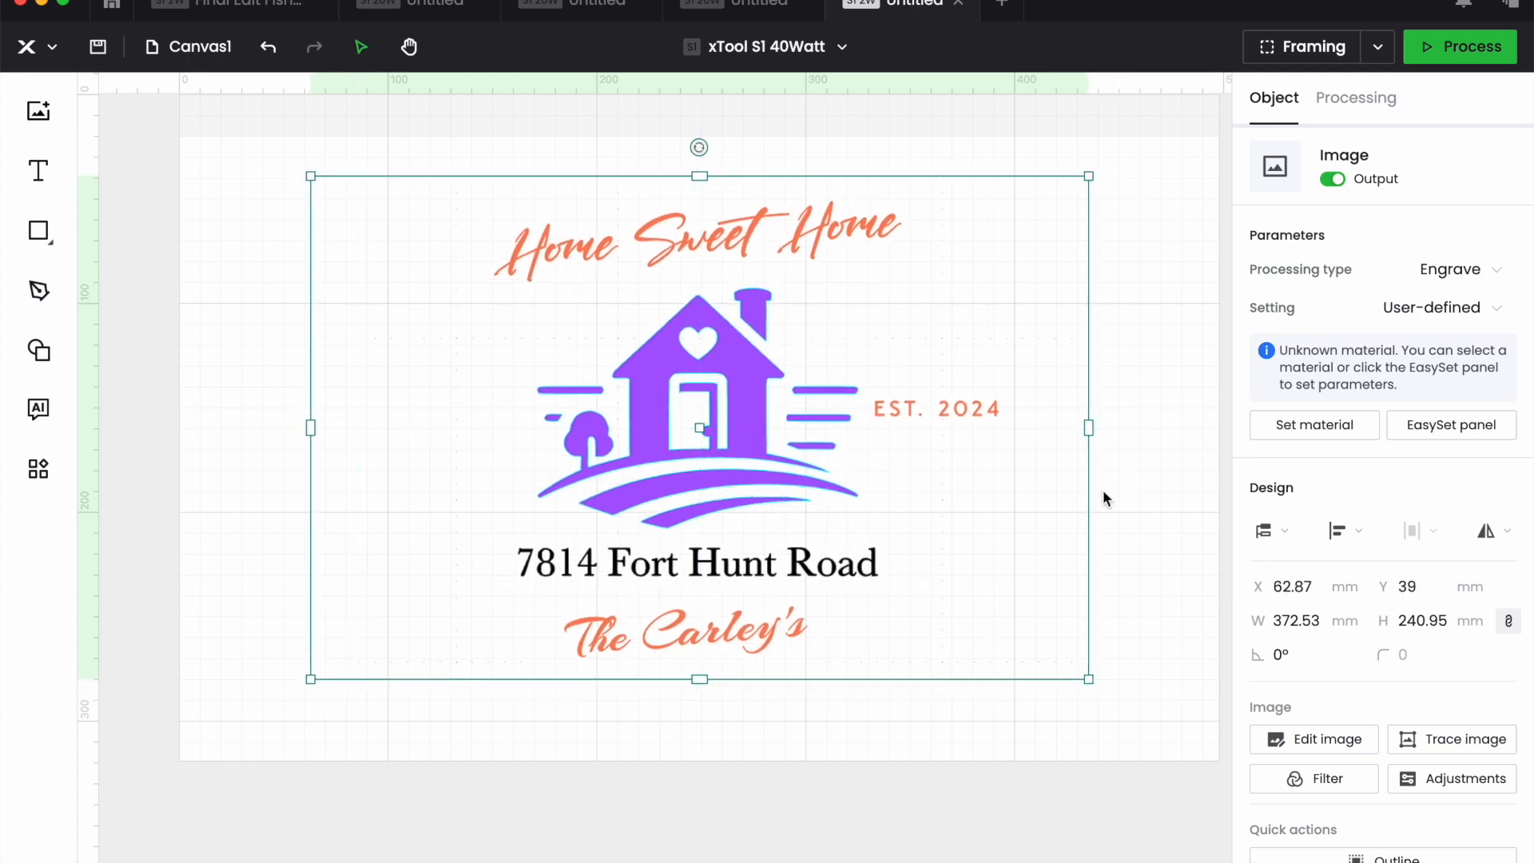
# - Crop the image closely around the design to about 272 × 225 mm and move it to about X 126 mm, Y 54 mm on the canvas
pyautogui.click(1314, 739)
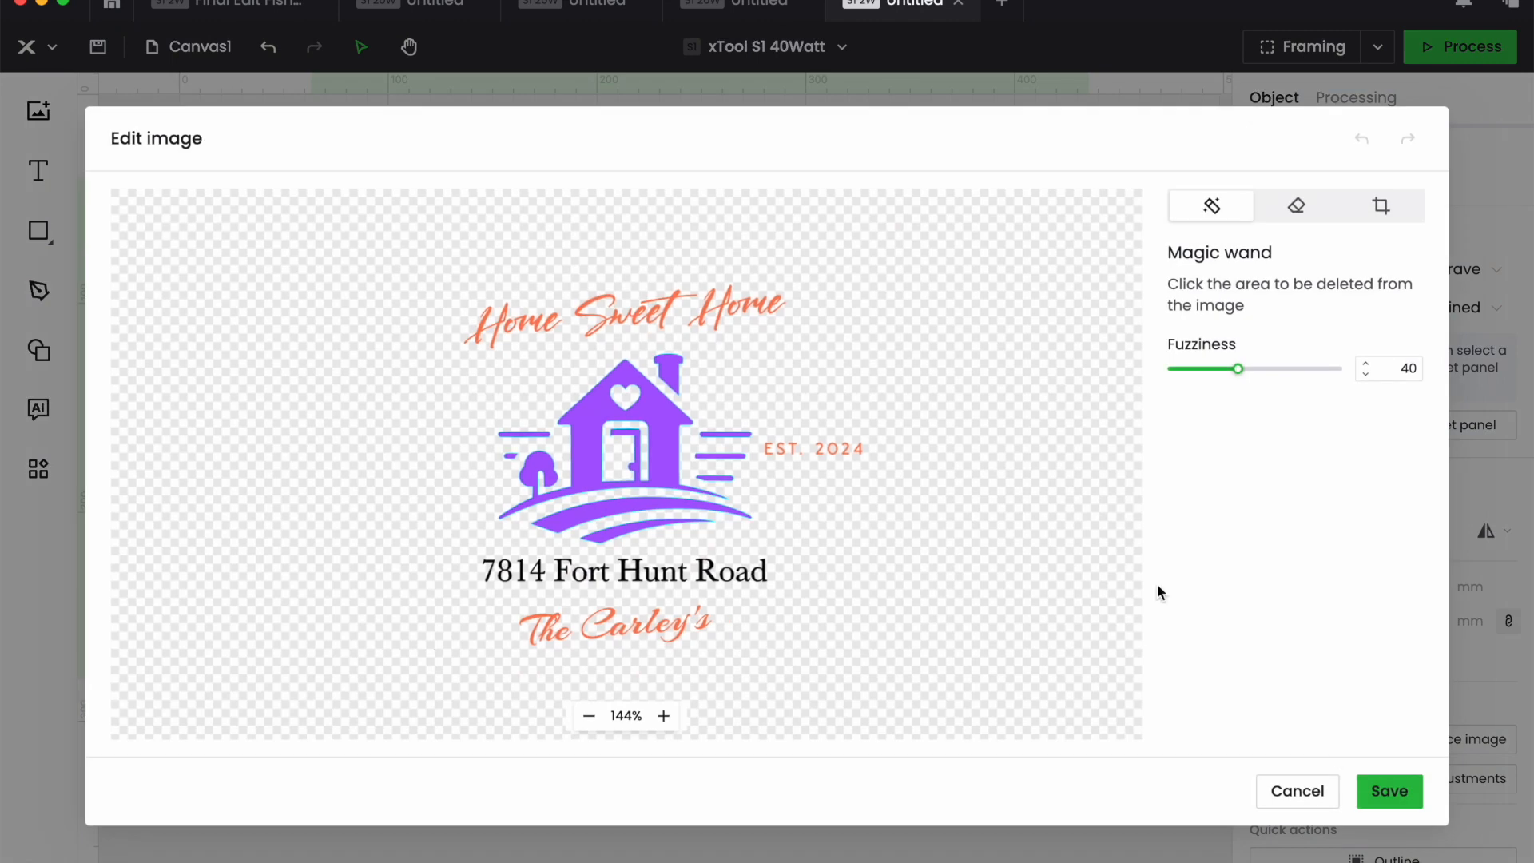
pyautogui.click(1382, 217)
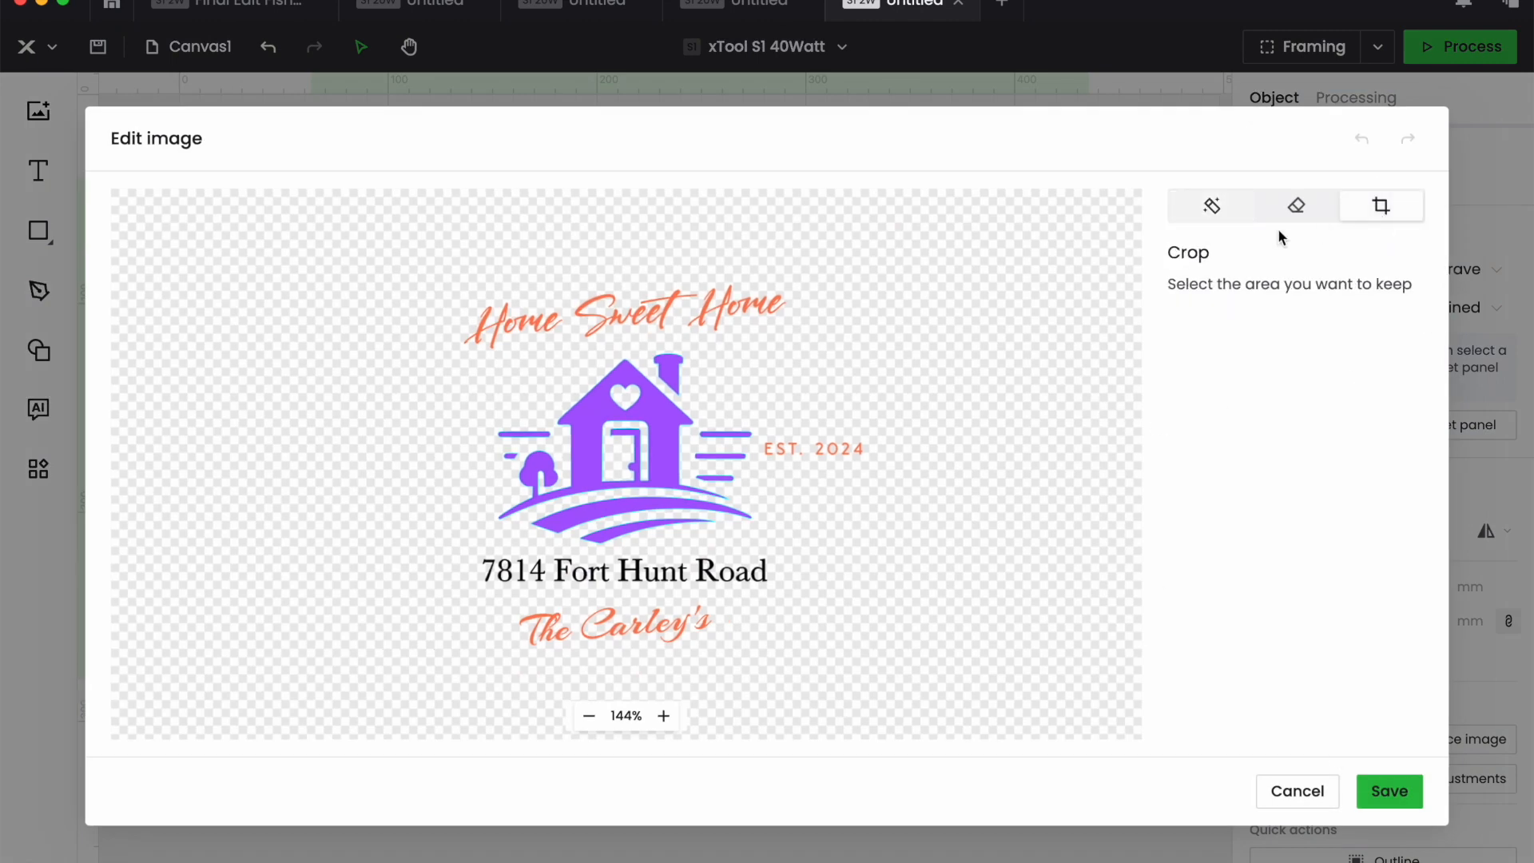
pyautogui.moveTo(412, 272); pyautogui.dragTo(869, 670)
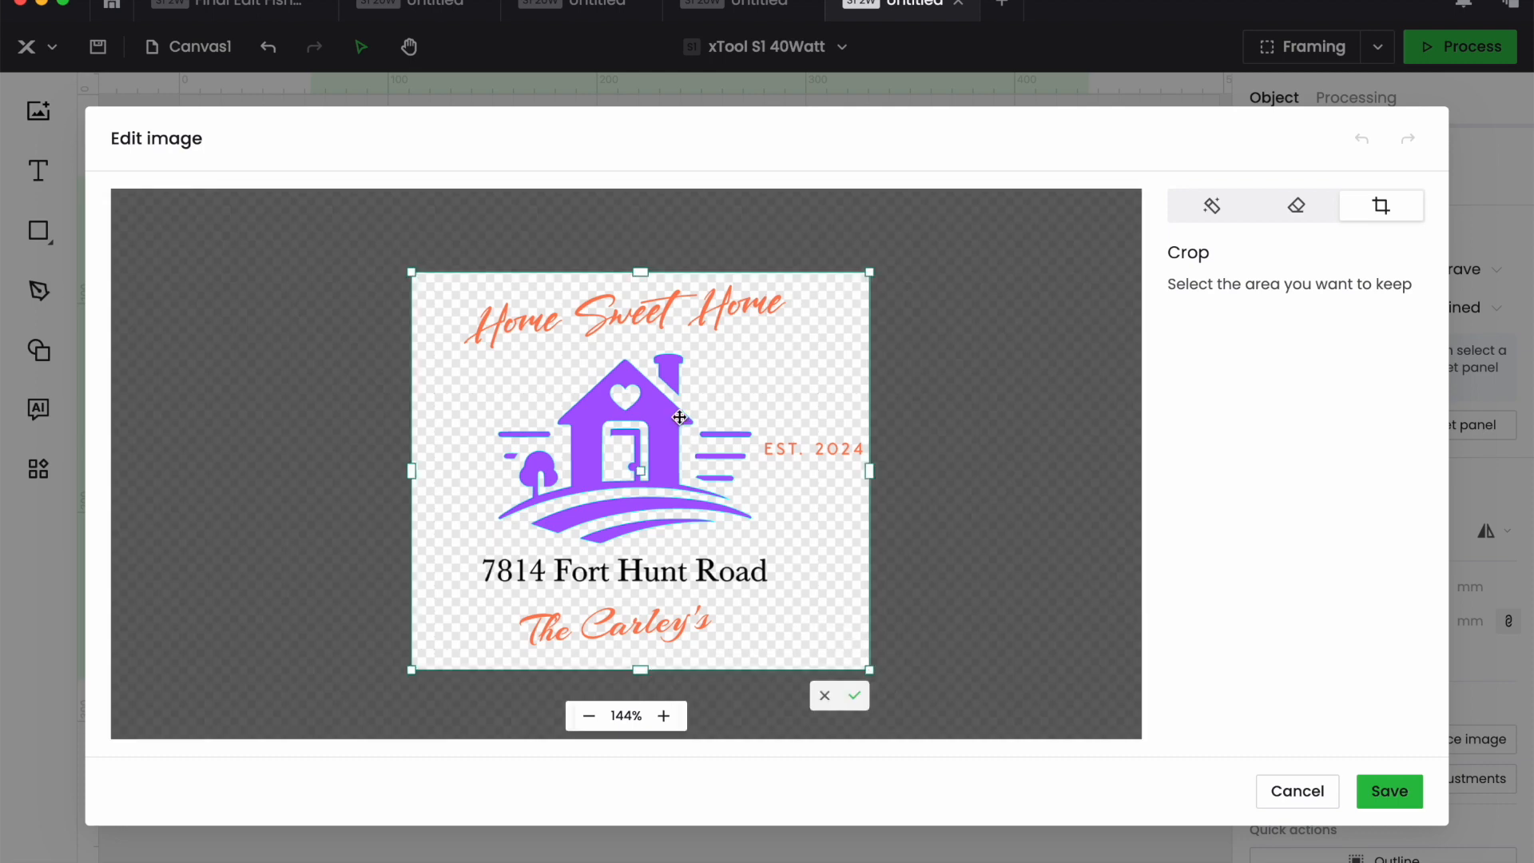
pyautogui.moveTo(645, 671); pyautogui.dragTo(646, 660)
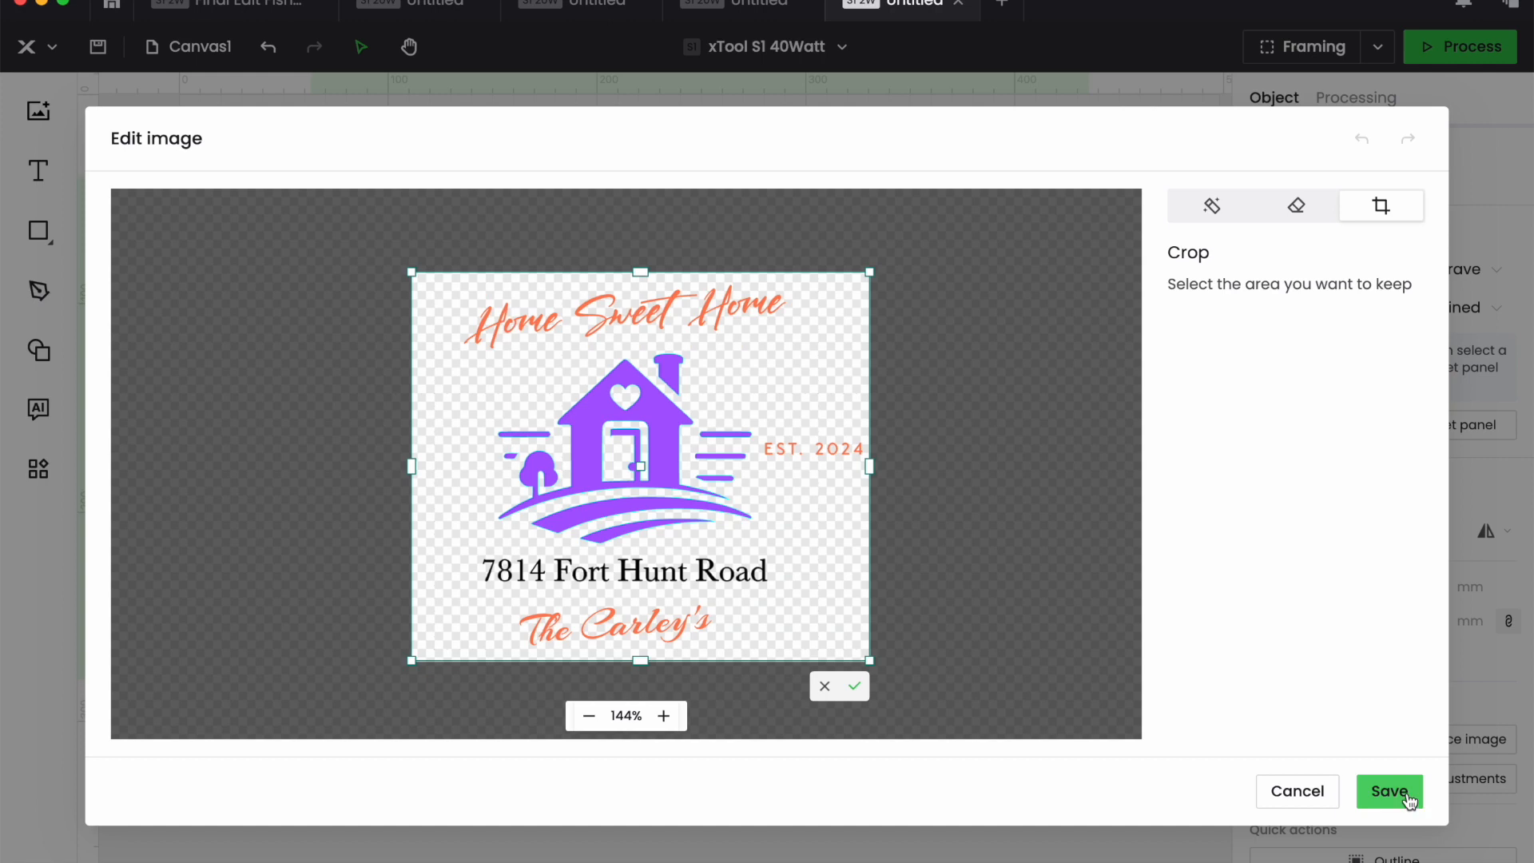
pyautogui.click(854, 685)
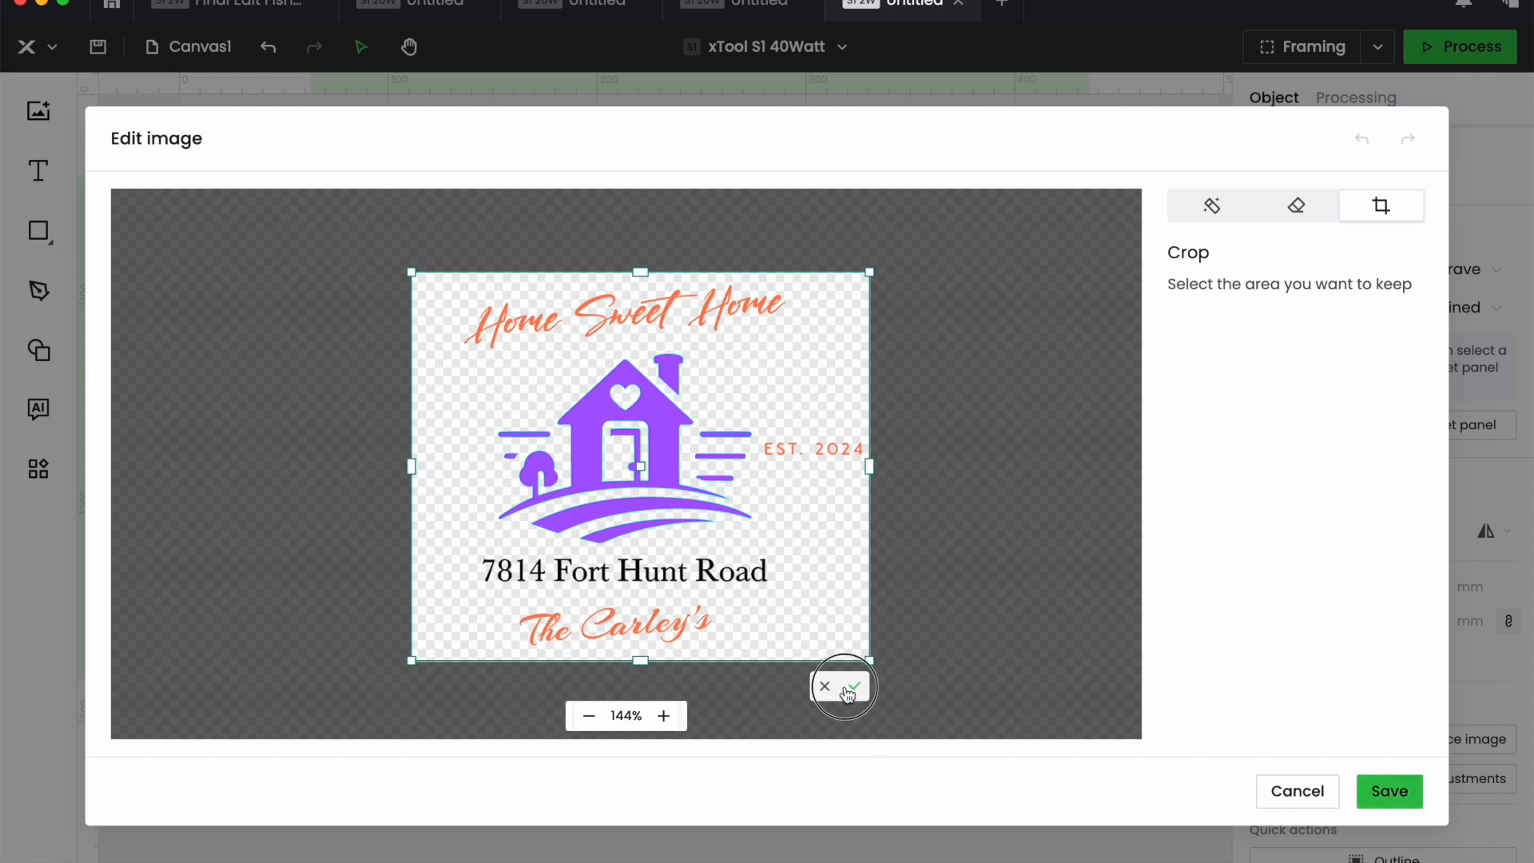
pyautogui.click(1388, 790)
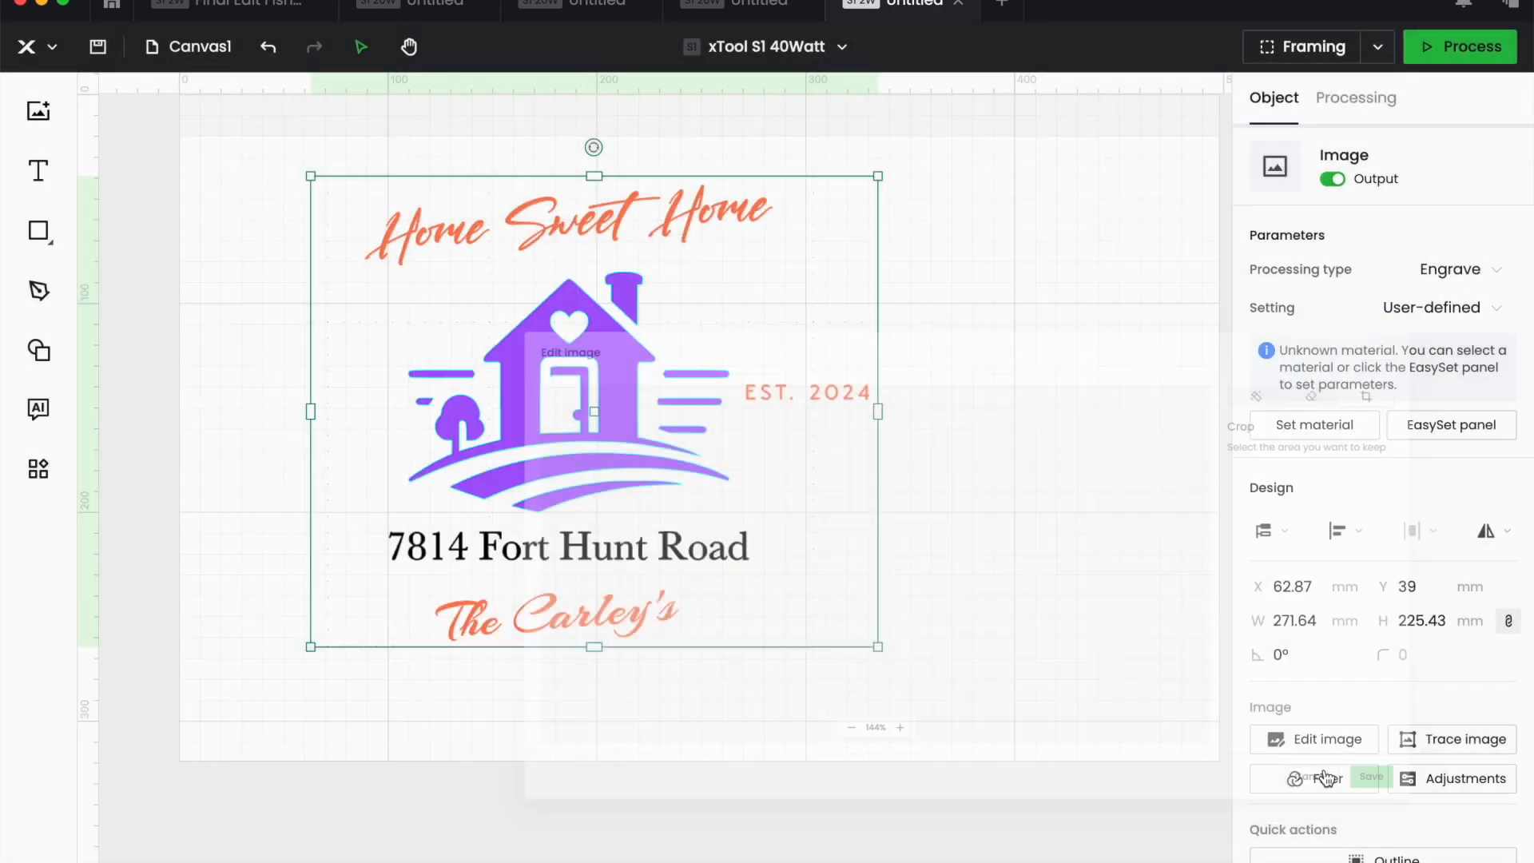
pyautogui.moveTo(557, 391); pyautogui.dragTo(696, 433)
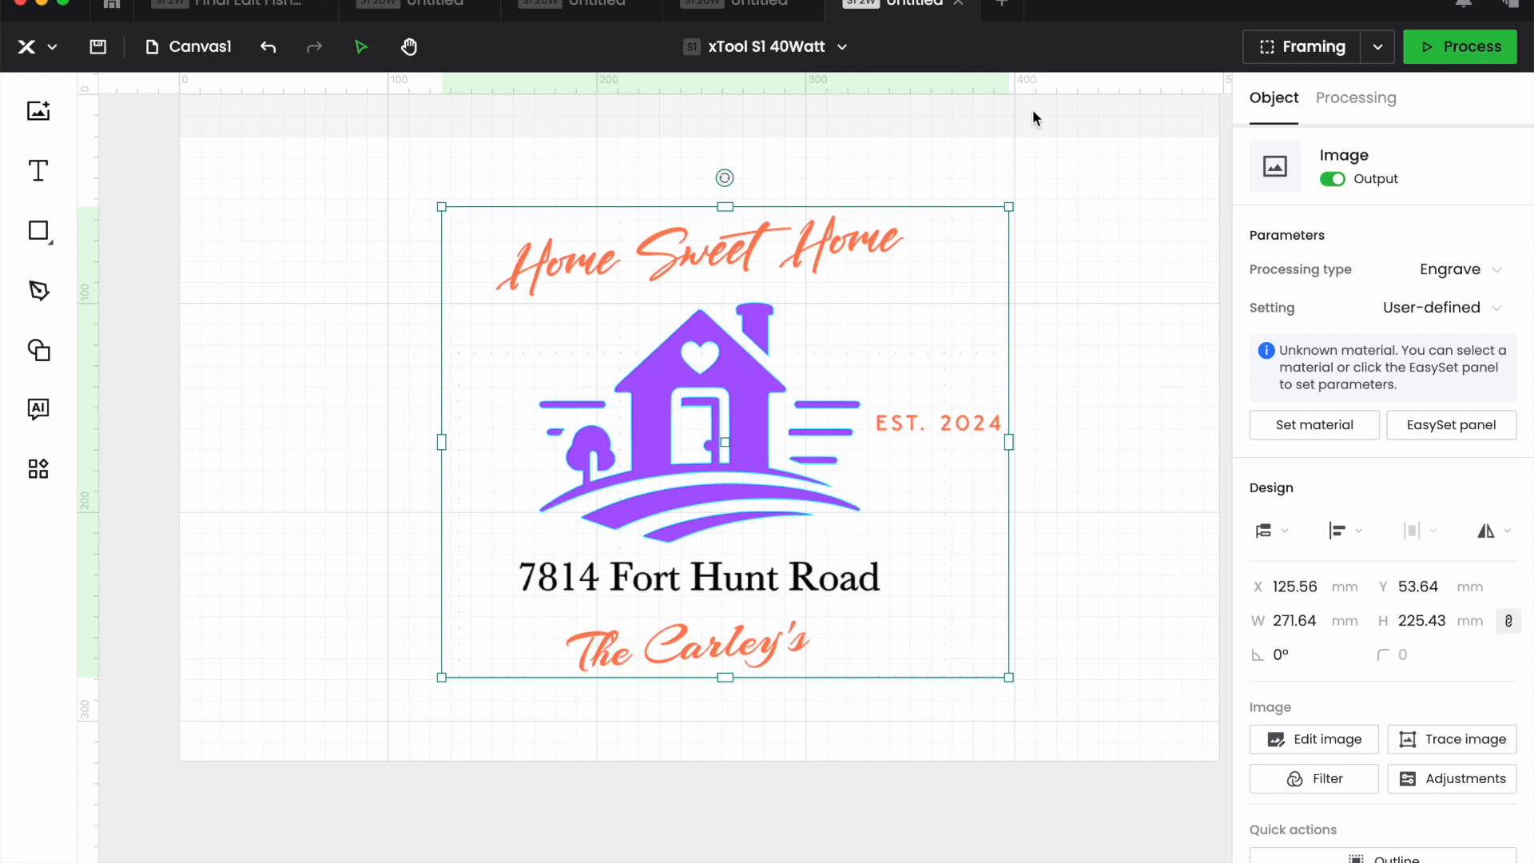